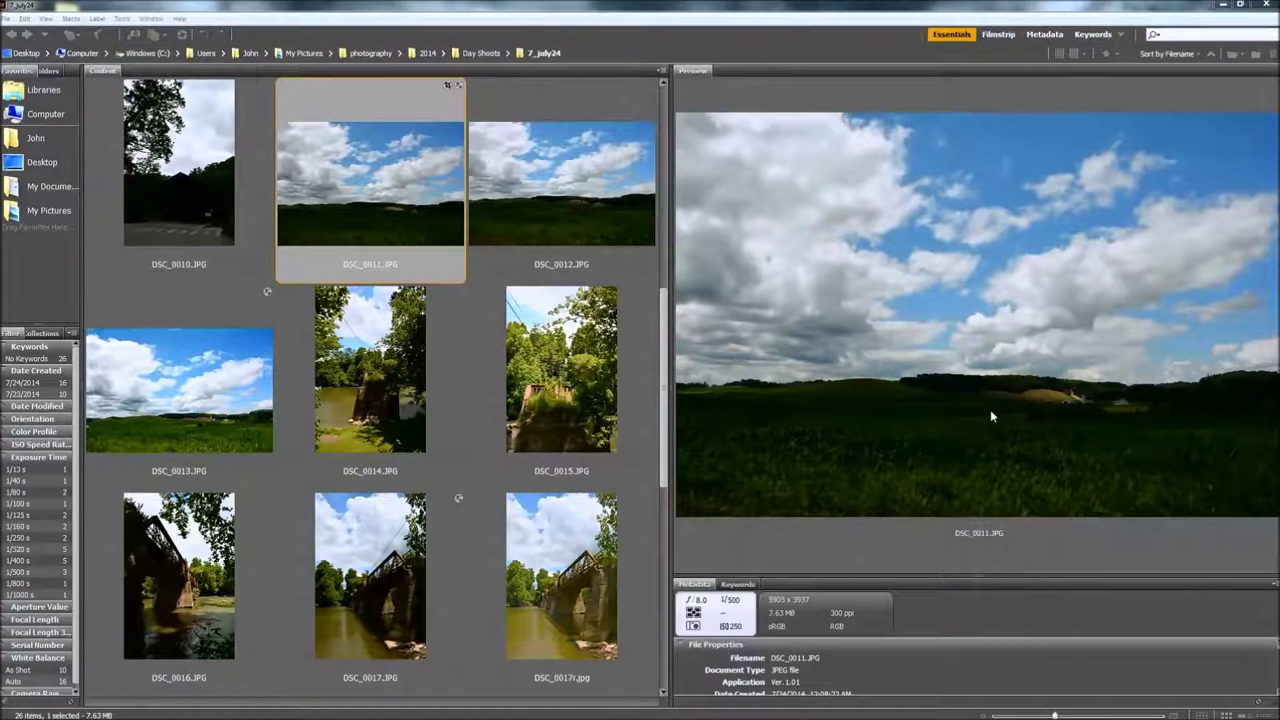
- Open DSC_0011.JPG from the 7_july24 folder in Camera Raw
double_click(382, 190)
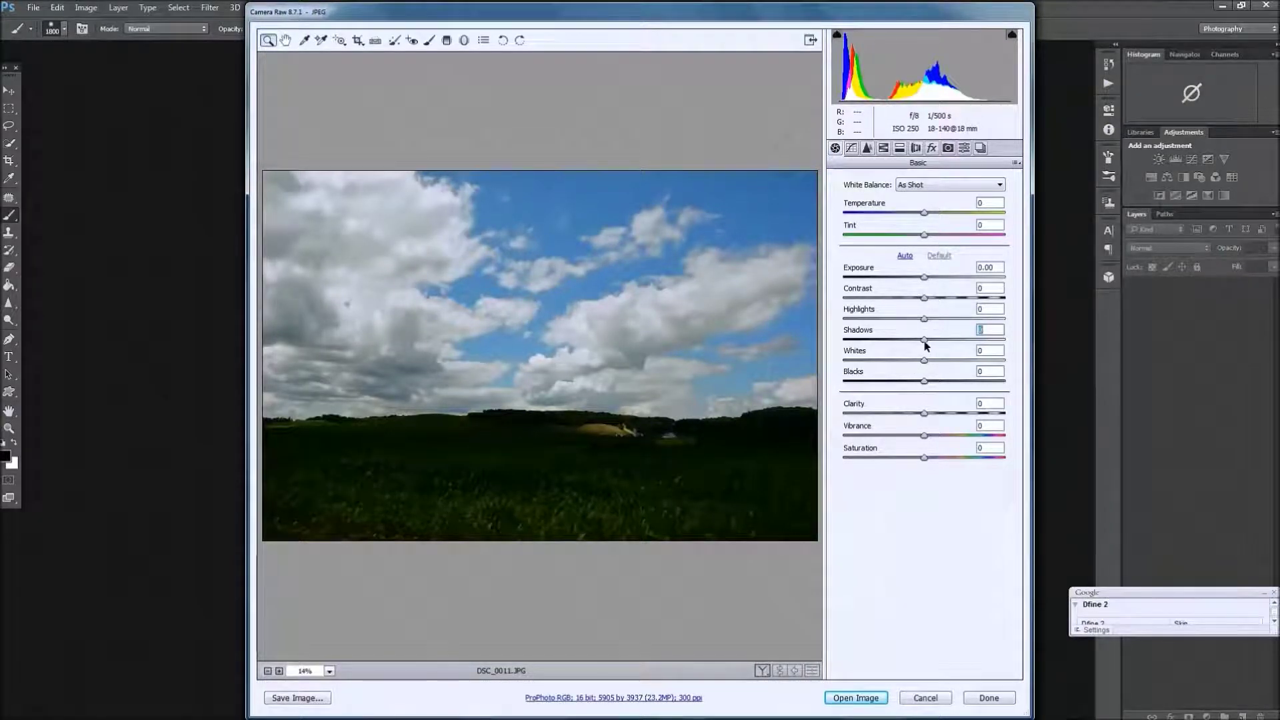
- Set Shadows to +100 and Whites to +62, and lower Blacks slightly while watching clipping
left_click_drag(926, 344, 1007, 340)
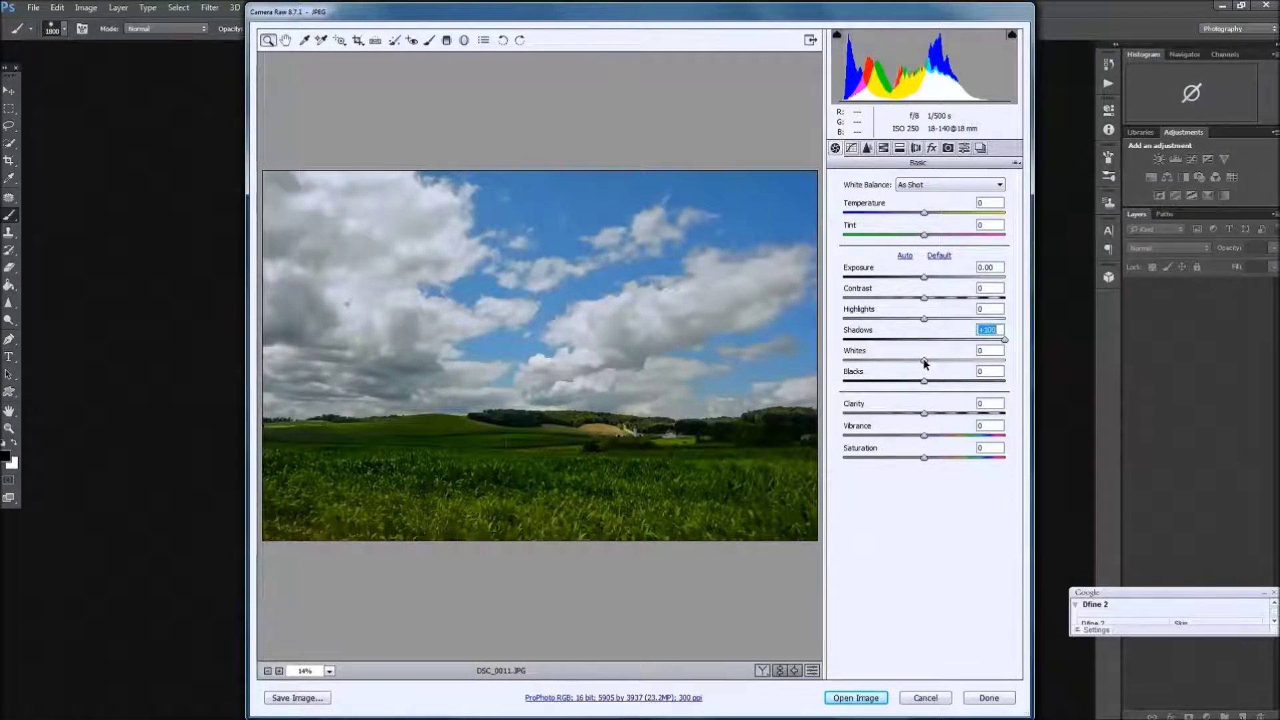
key("alt")
left_click_drag(926, 364, 975, 362)
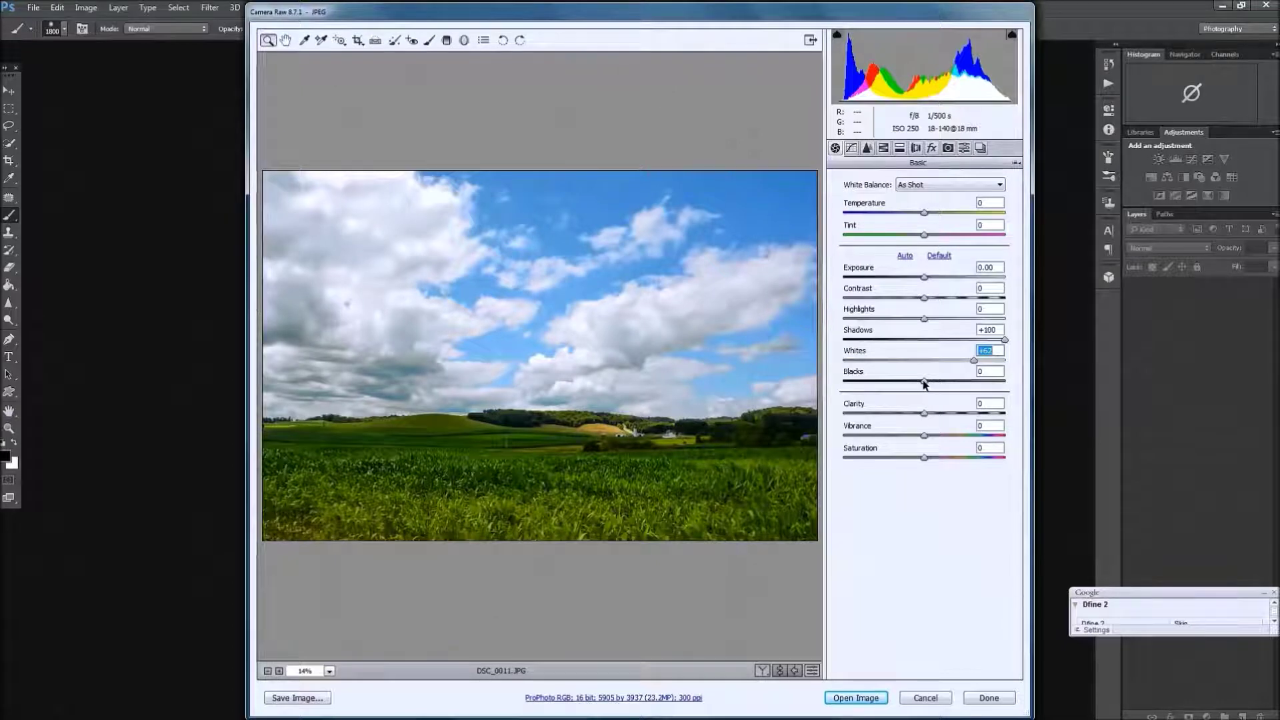
key("alt")
left_click_drag(924, 384, 912, 382)
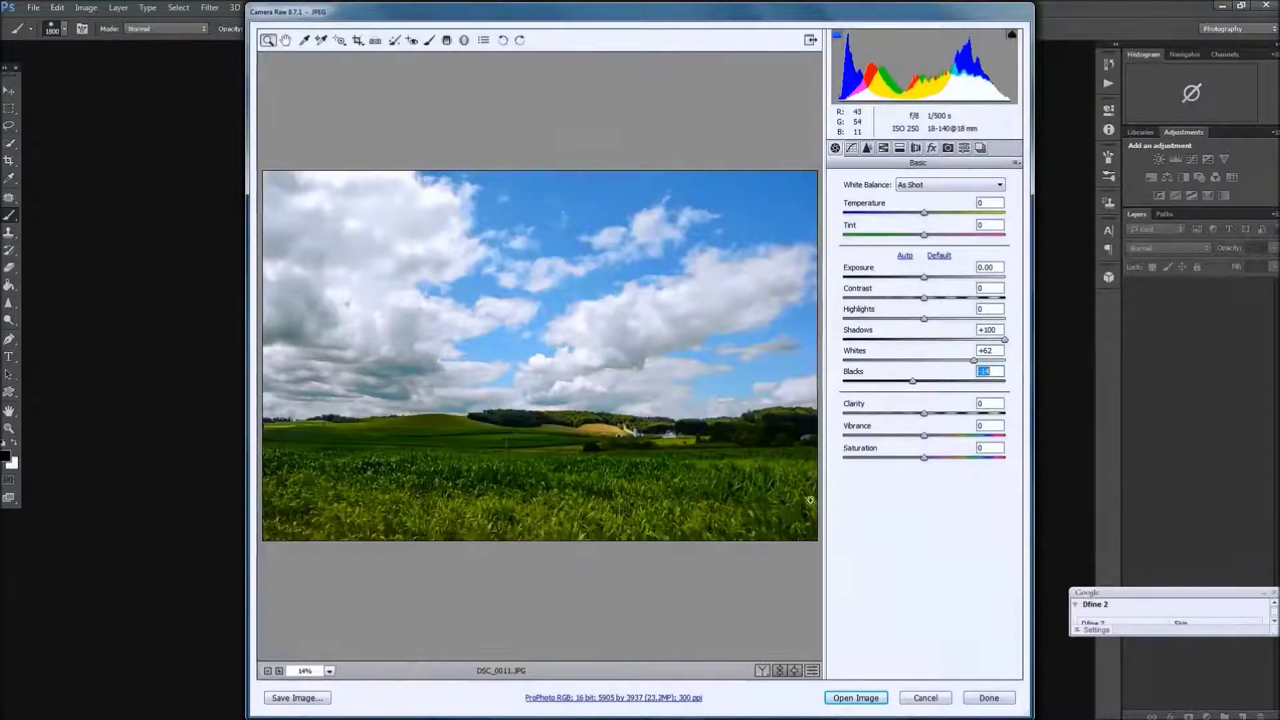
- Darken Blues luminance to -27, raise Blues saturation to +14, and open the image in Photoshop
left_click(883, 148)
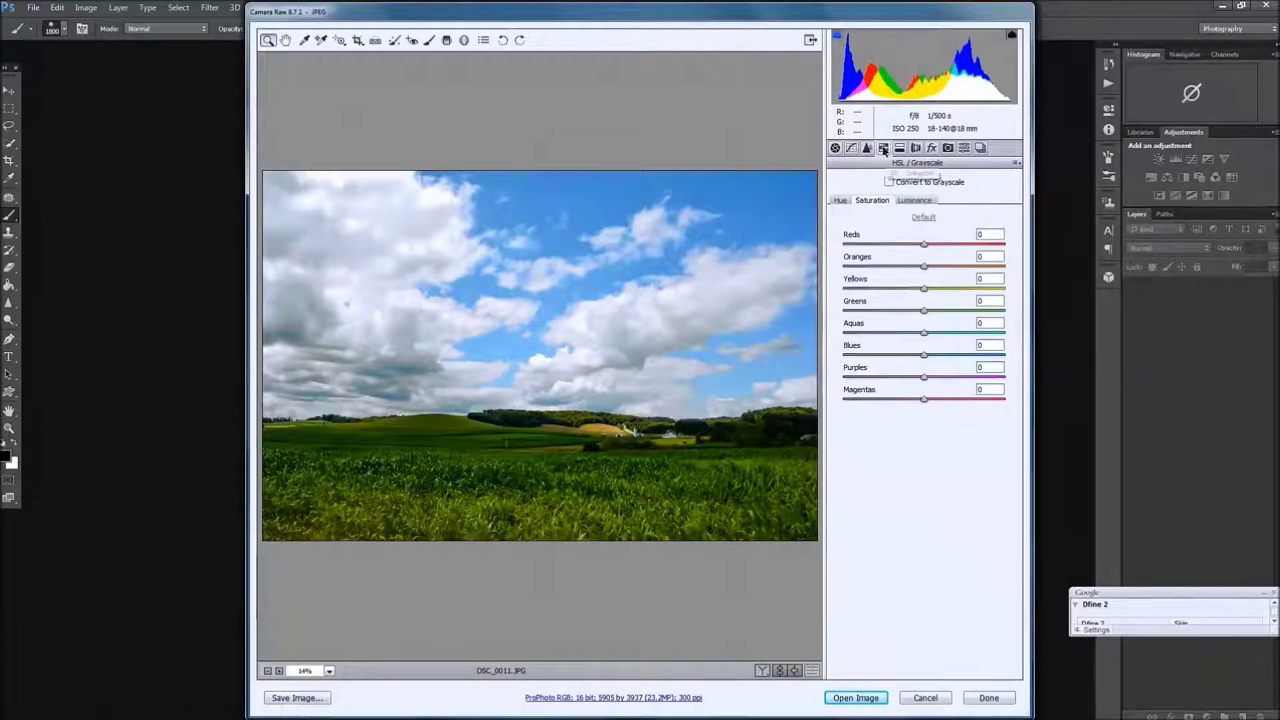
left_click(913, 202)
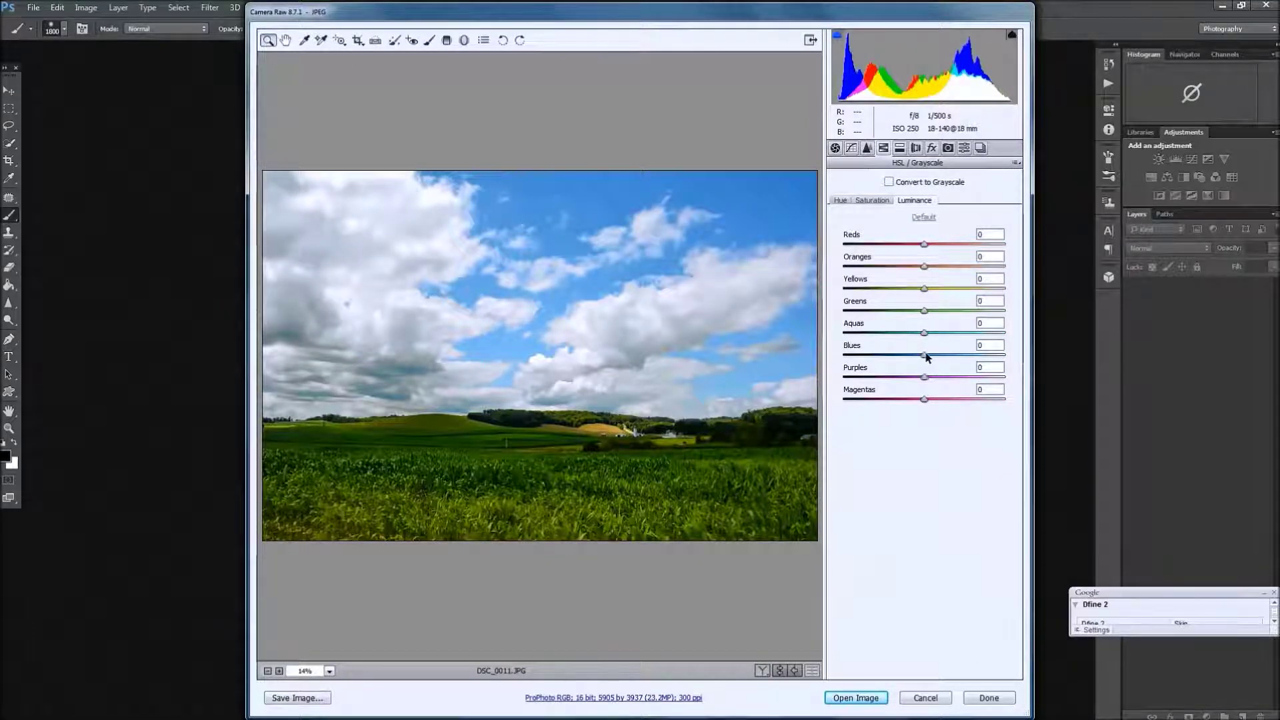
left_click_drag(927, 357, 882, 332)
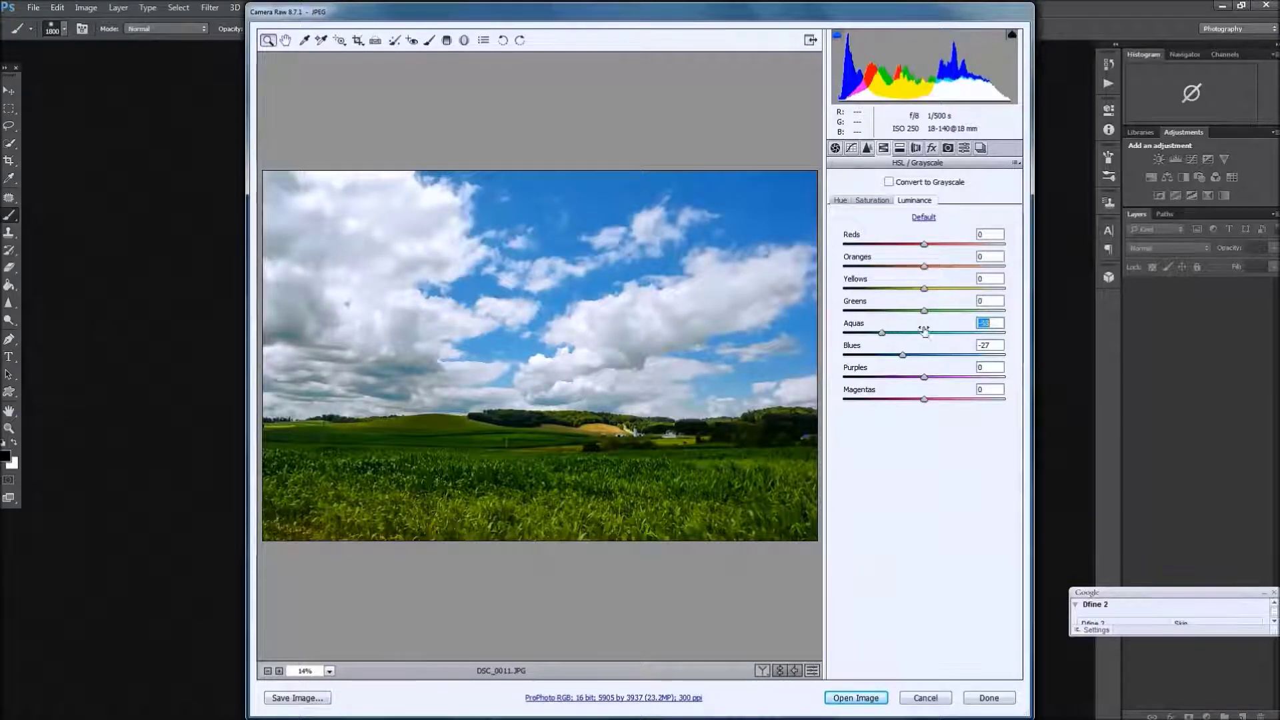
left_click(863, 203)
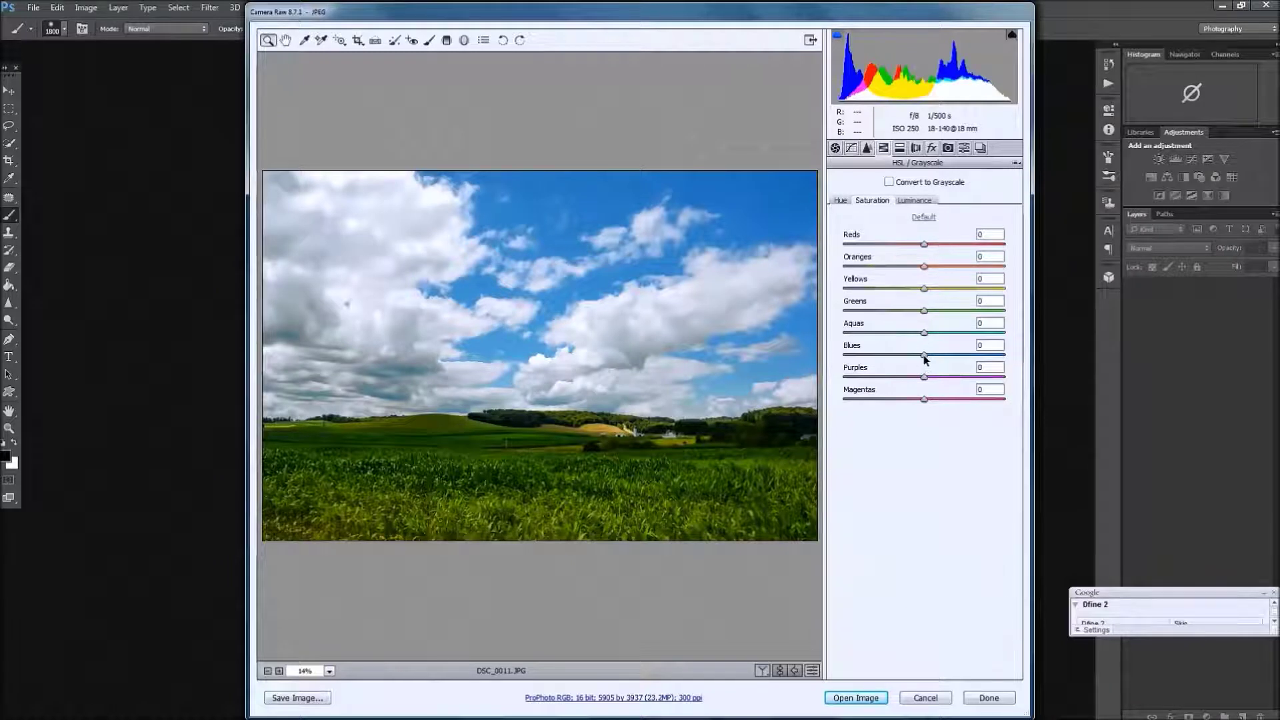
left_click_drag(925, 359, 945, 335)
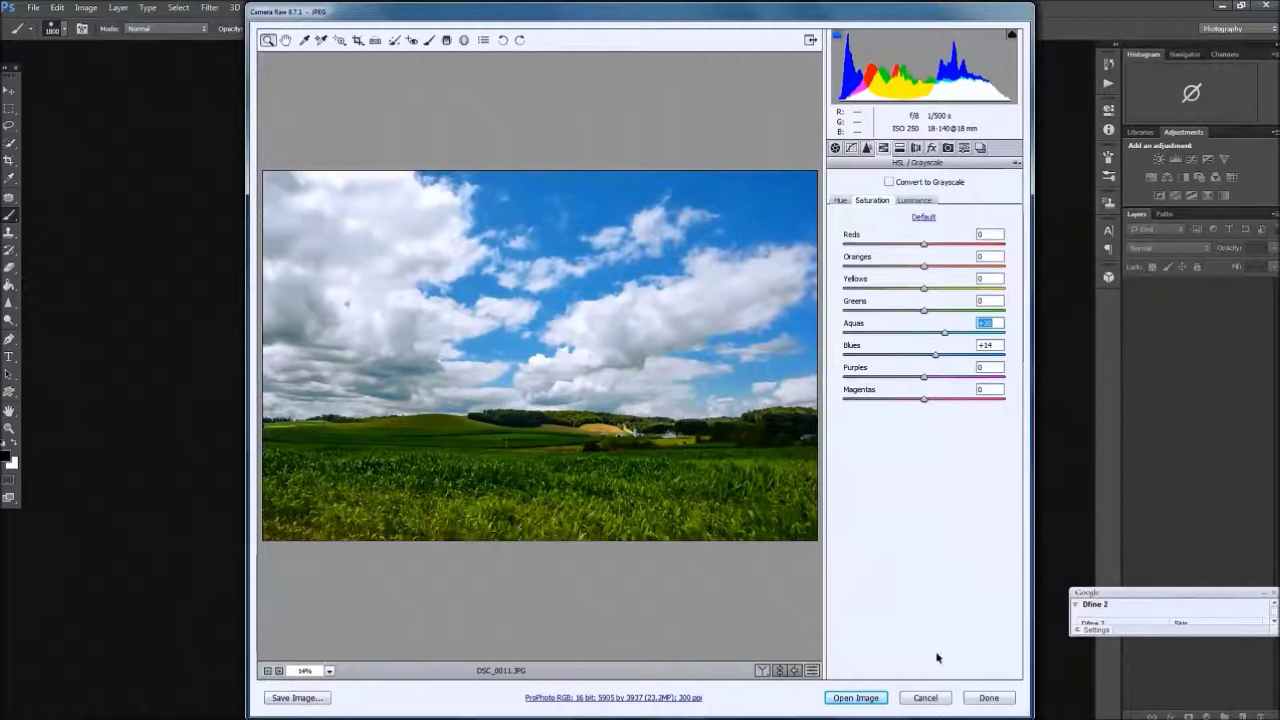
left_click(833, 698)
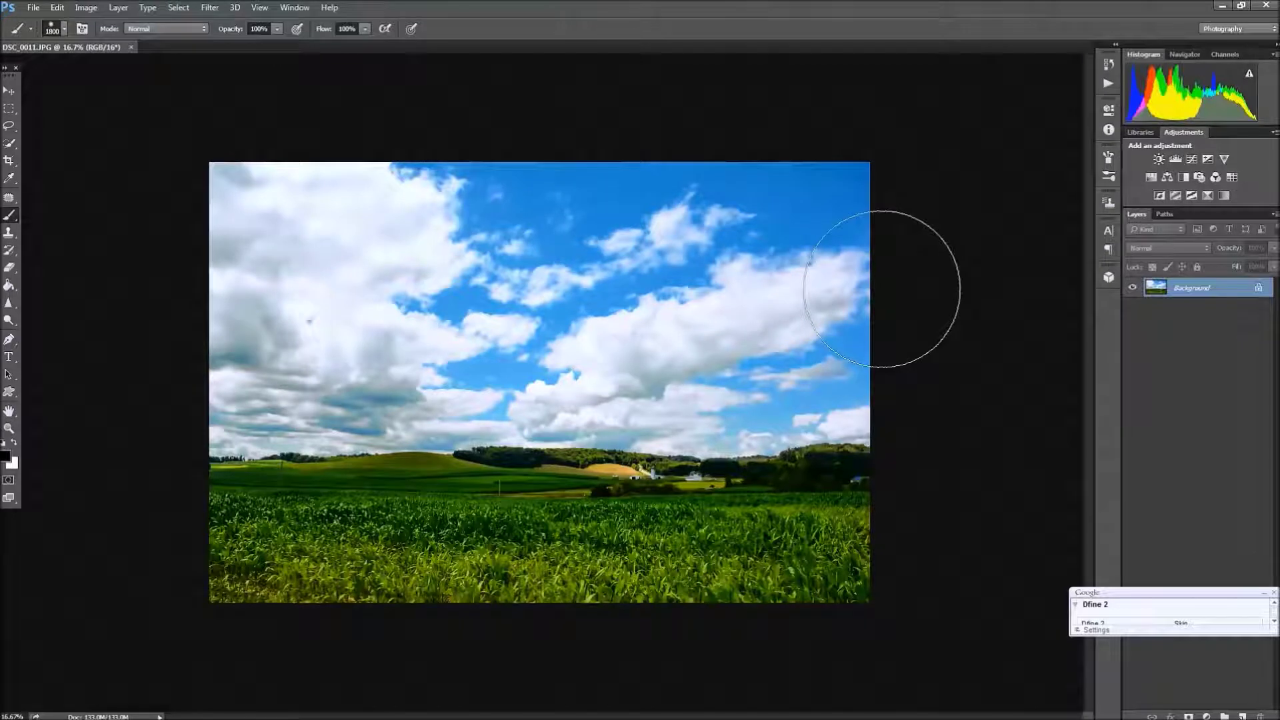
- Move and enlarge the Google Nik panel to show every filter, then launch Dfine 2
left_click_drag(1197, 591, 1174, 355)
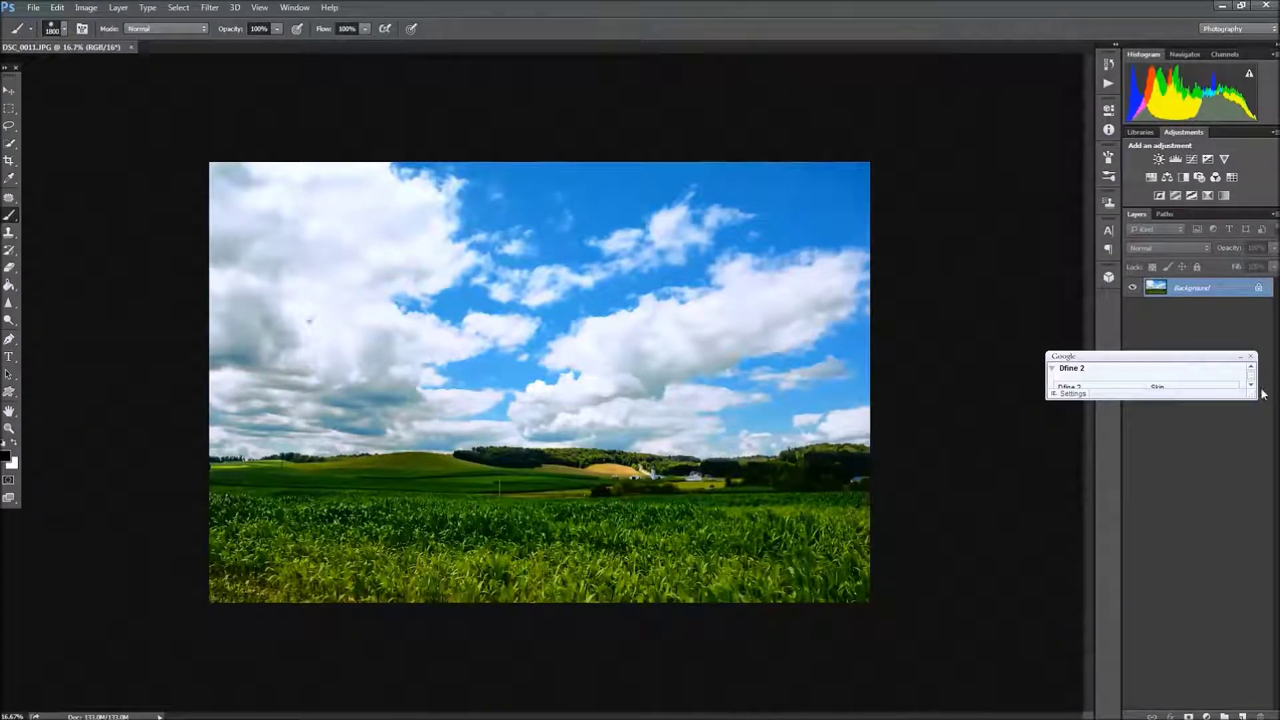
left_click_drag(1258, 399, 1258, 664)
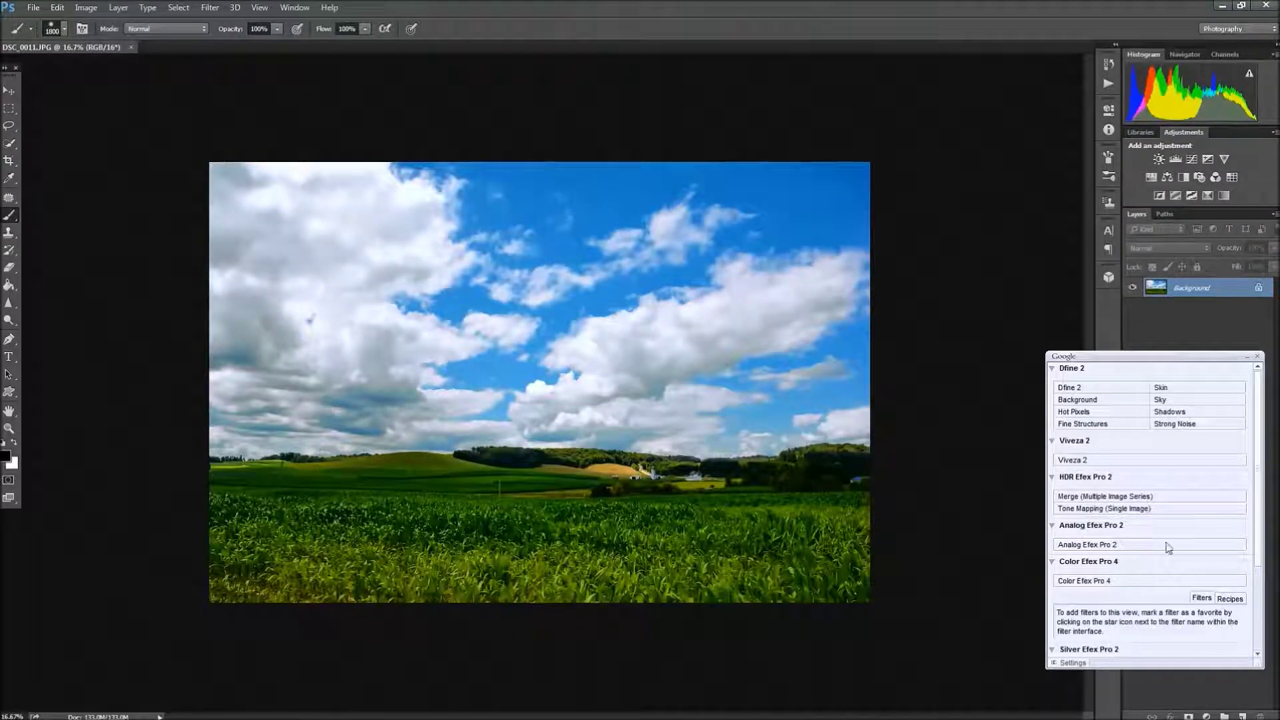
left_click(1086, 390)
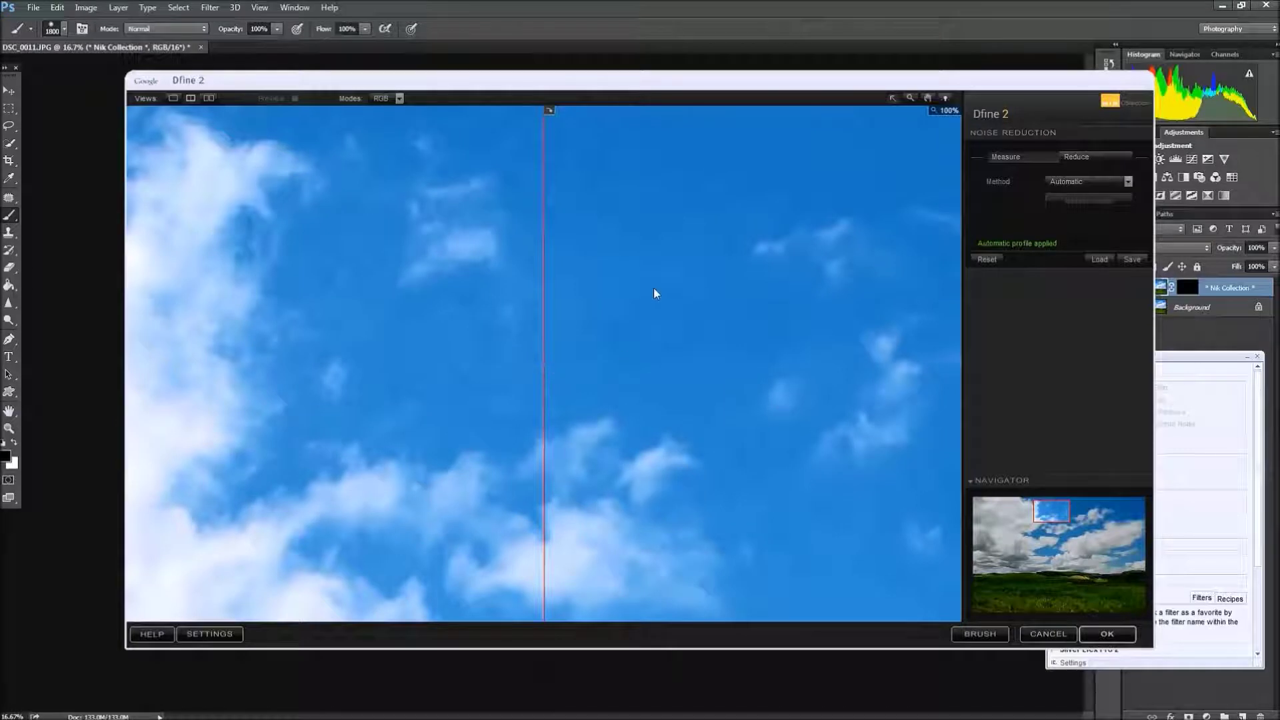
- Compare the sky in the split preview and apply Dfine 2's automatic noise reduction
mouse_move(545, 353)
left_mouse_down()
mouse_move(794, 370)
mouse_move(355, 358)
mouse_move(606, 358)
mouse_move(570, 358)
left_mouse_up()
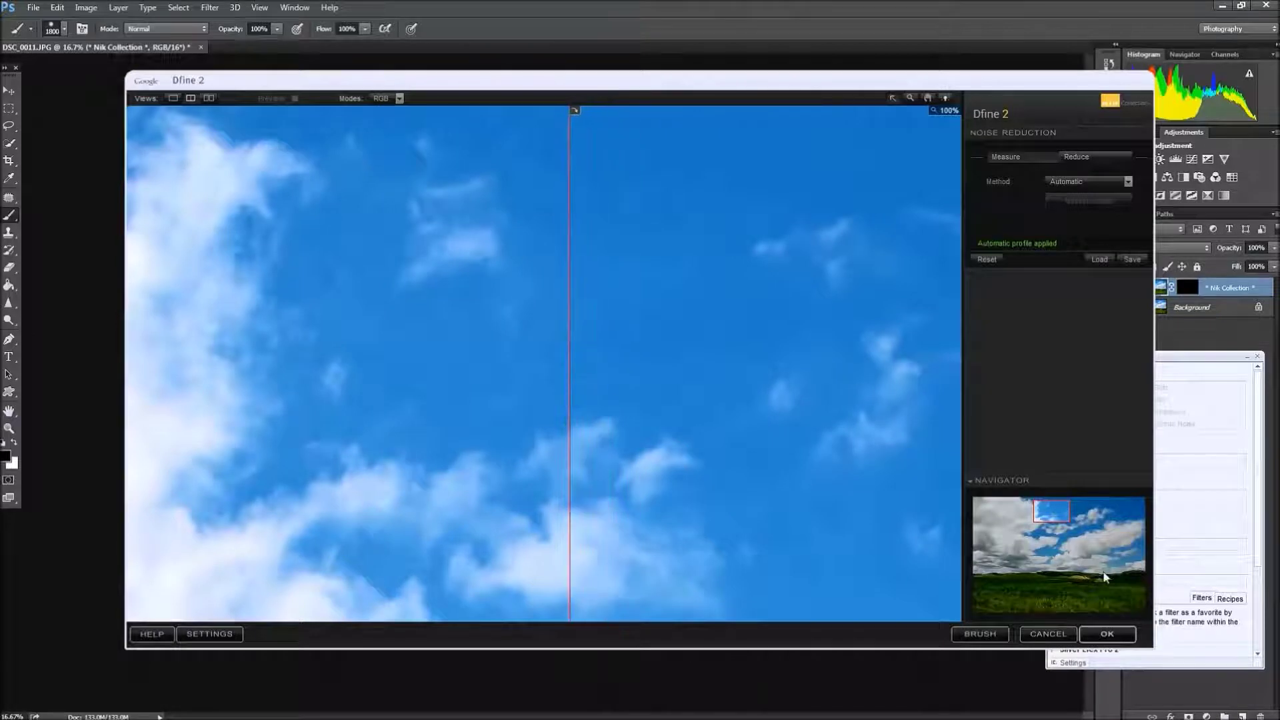
left_click(1119, 641)
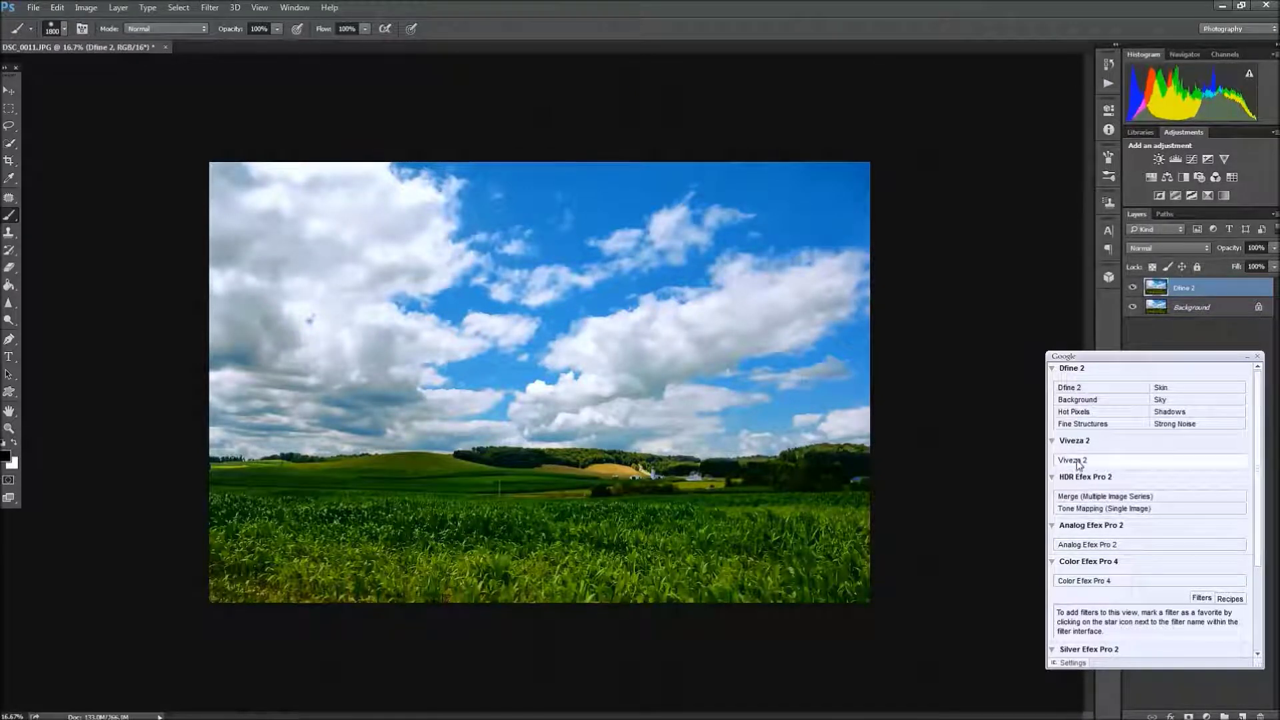
- In Viveza 2, add a widened sky control point with Structure 79% and adjusted red
left_click(1071, 461)
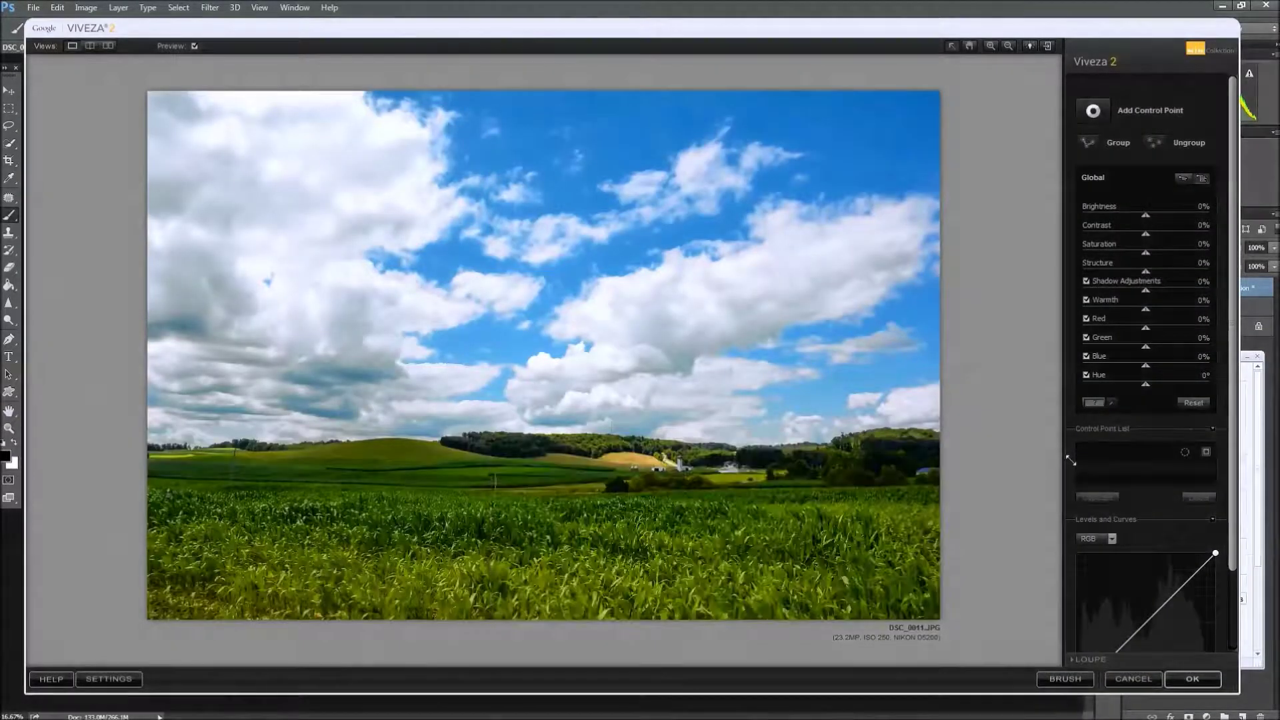
left_click(1092, 109)
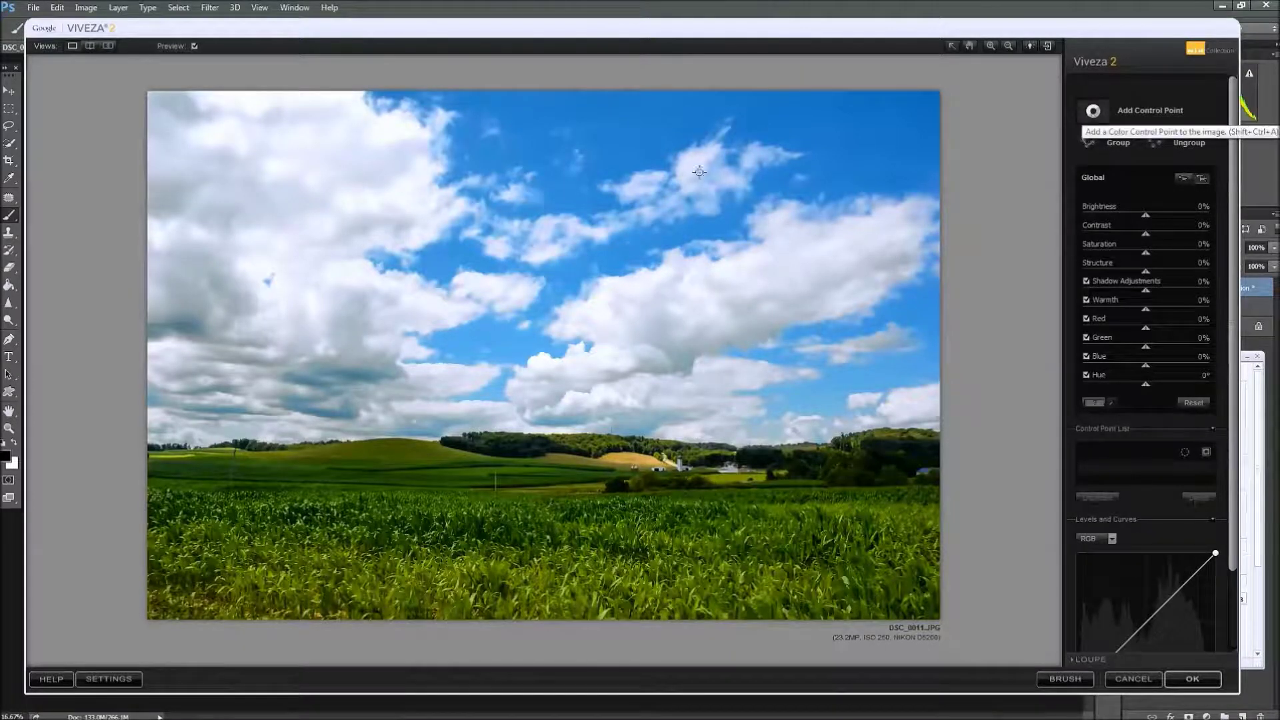
left_click(545, 157)
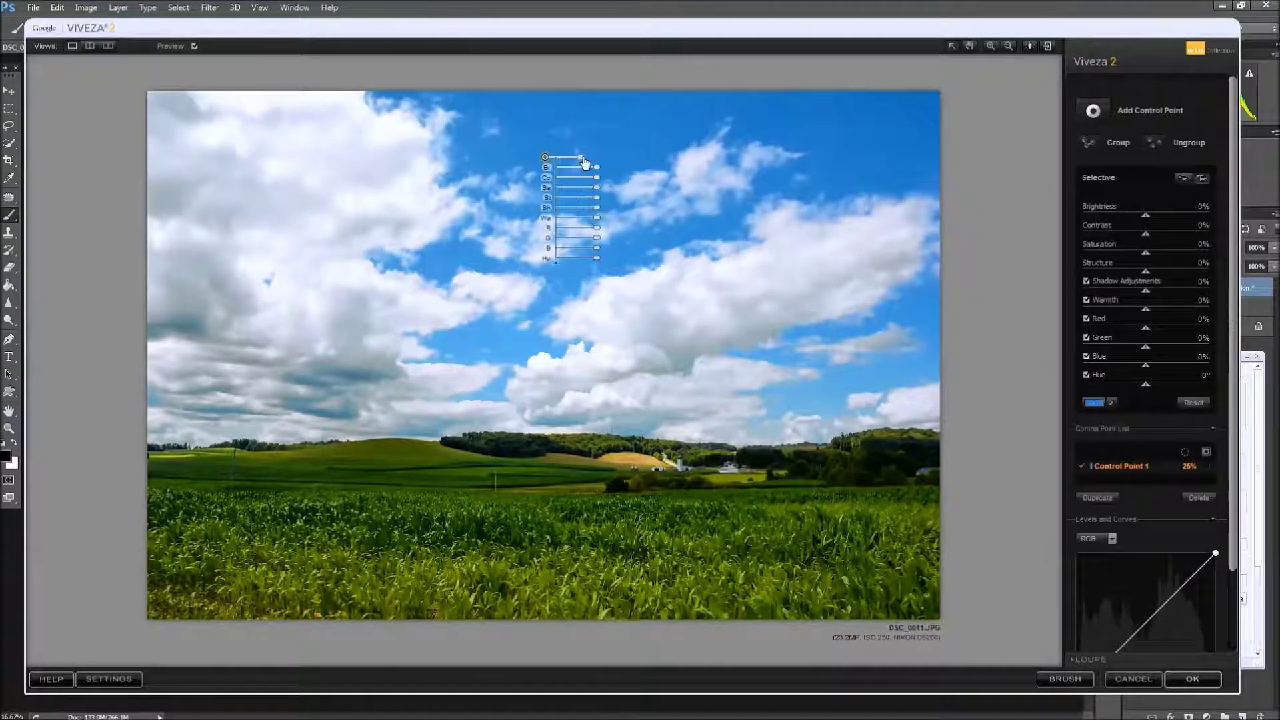
left_click_drag(584, 162, 608, 169)
left_click_drag(597, 203, 621, 204)
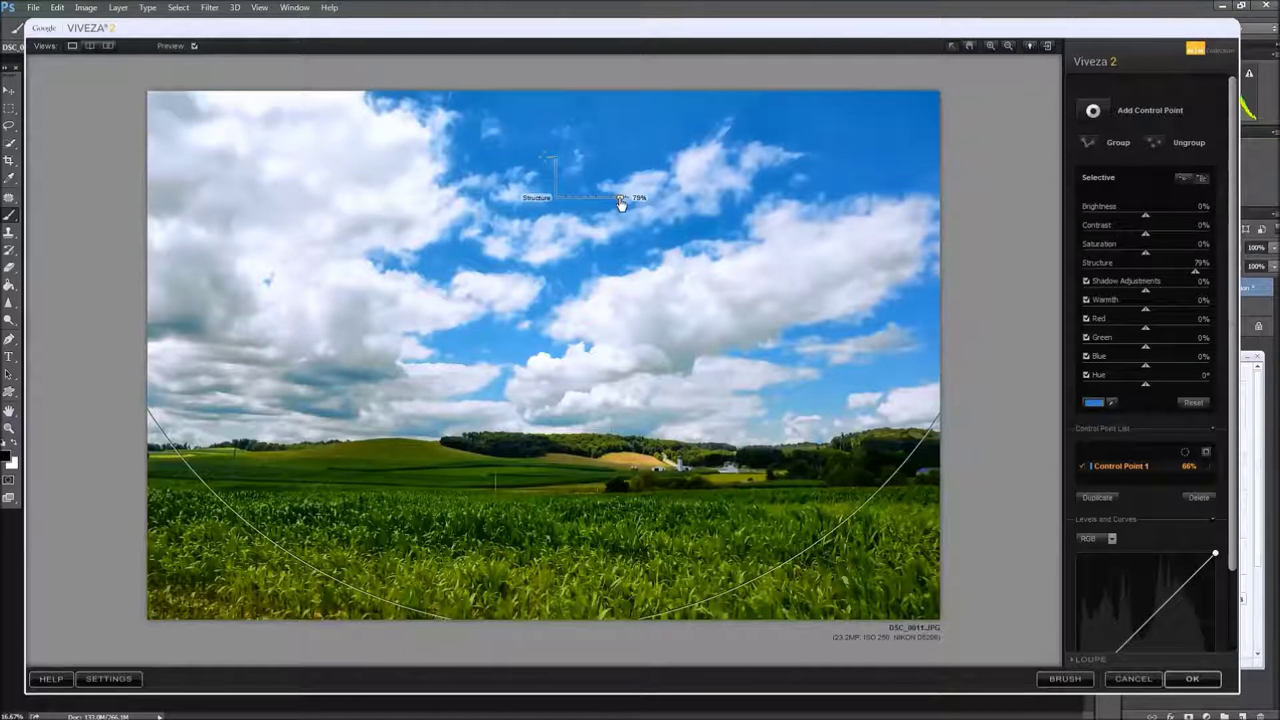
left_click_drag(620, 204, 621, 204)
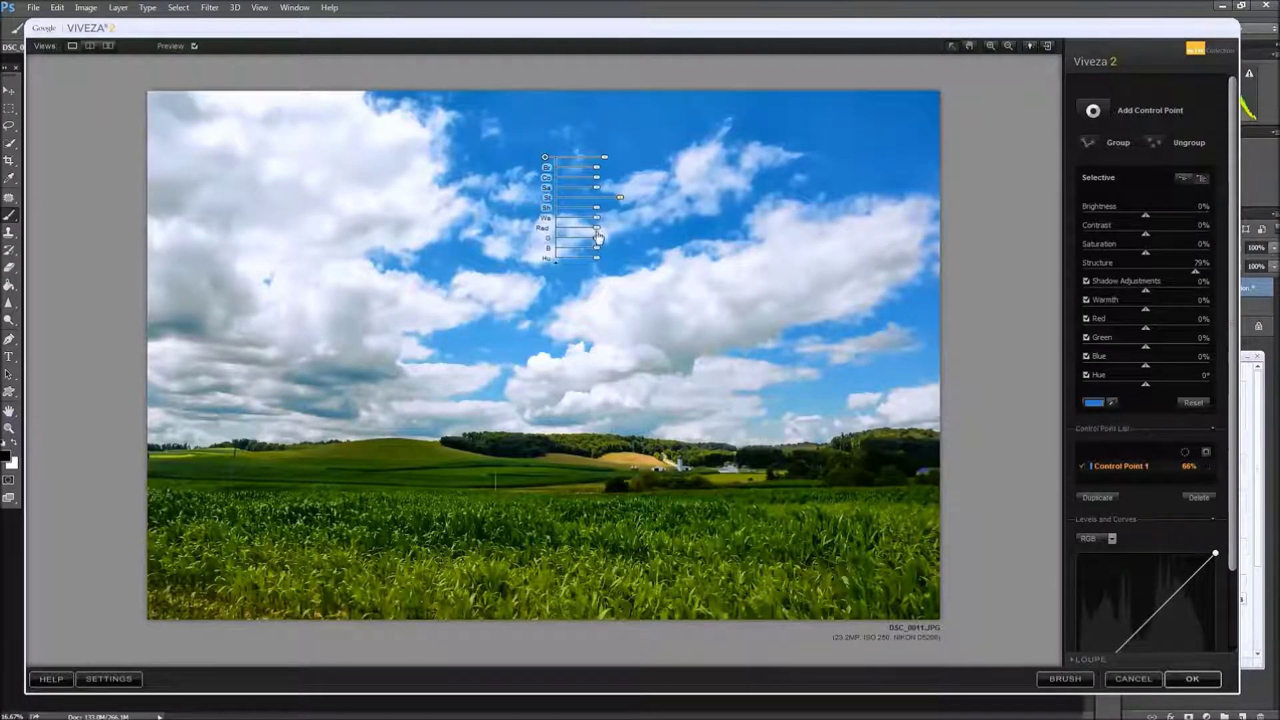
left_click_drag(597, 232, 593, 244)
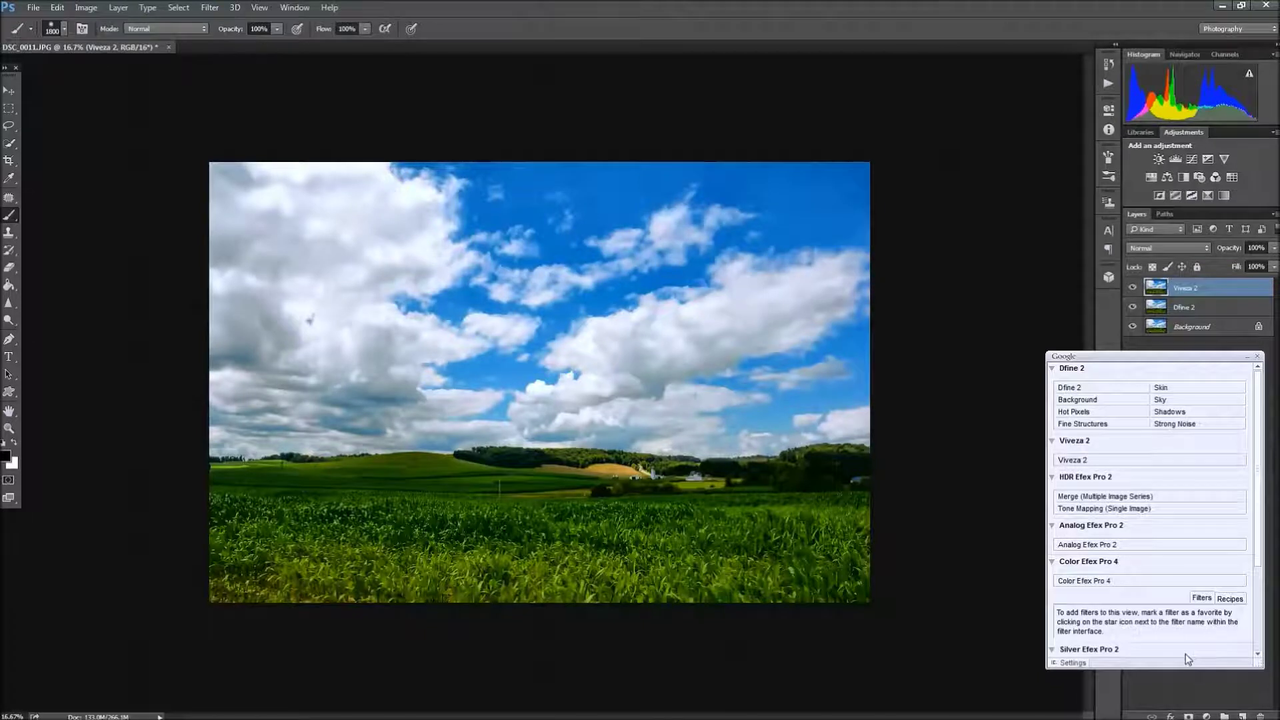
left_click(1246, 356)
- Add a monochrome Channel Mixer layer with Red +151, Green +146 and Blue -200
left_click_drag(1191, 364, 1192, 629)
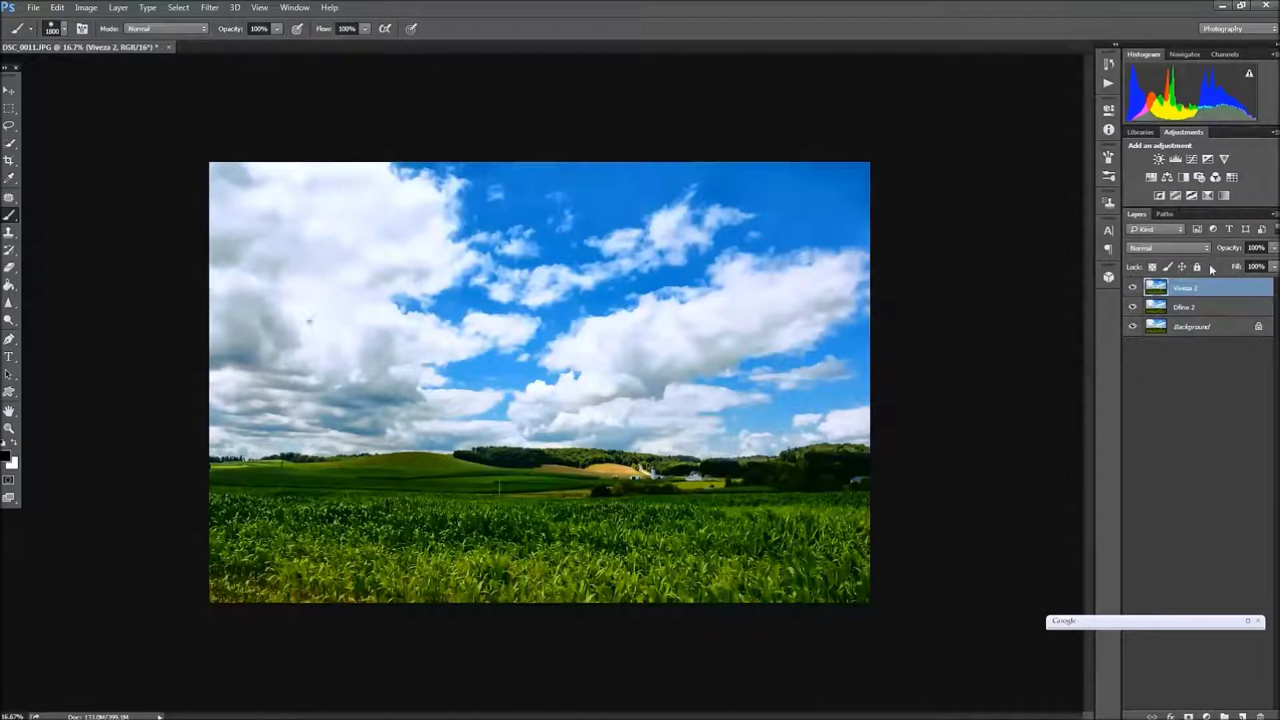
left_click(1216, 176)
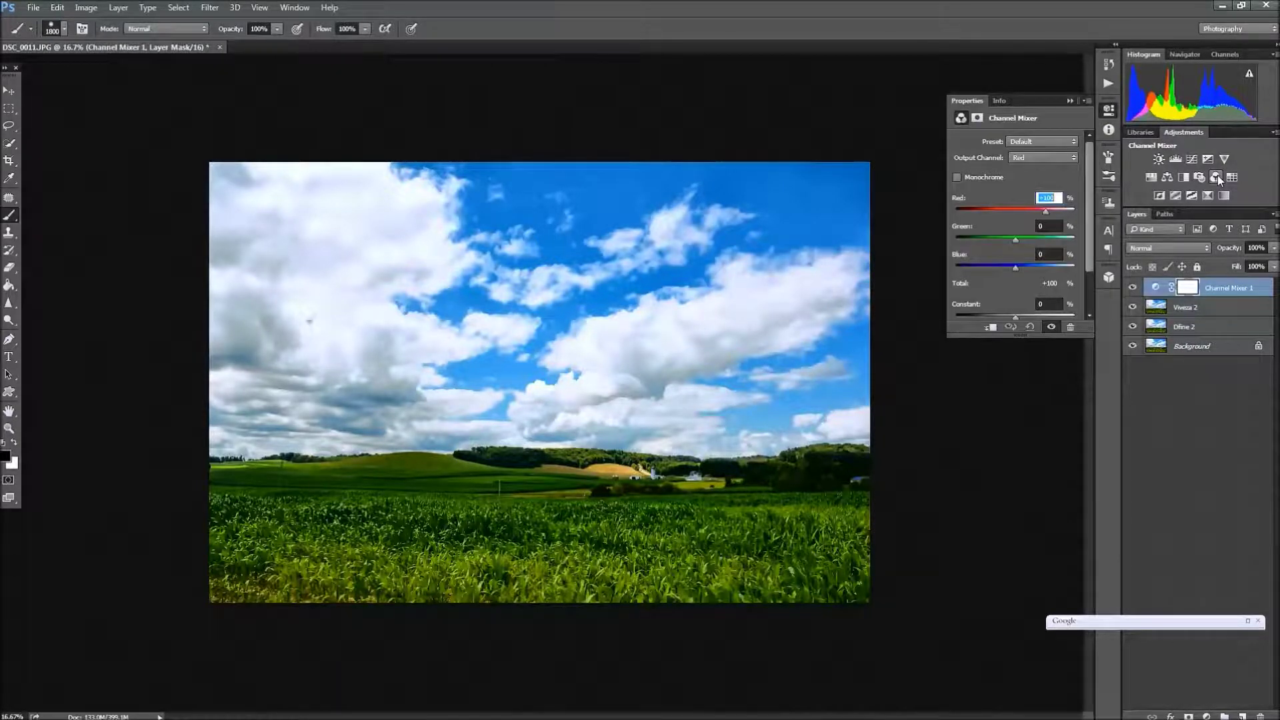
left_click(958, 178)
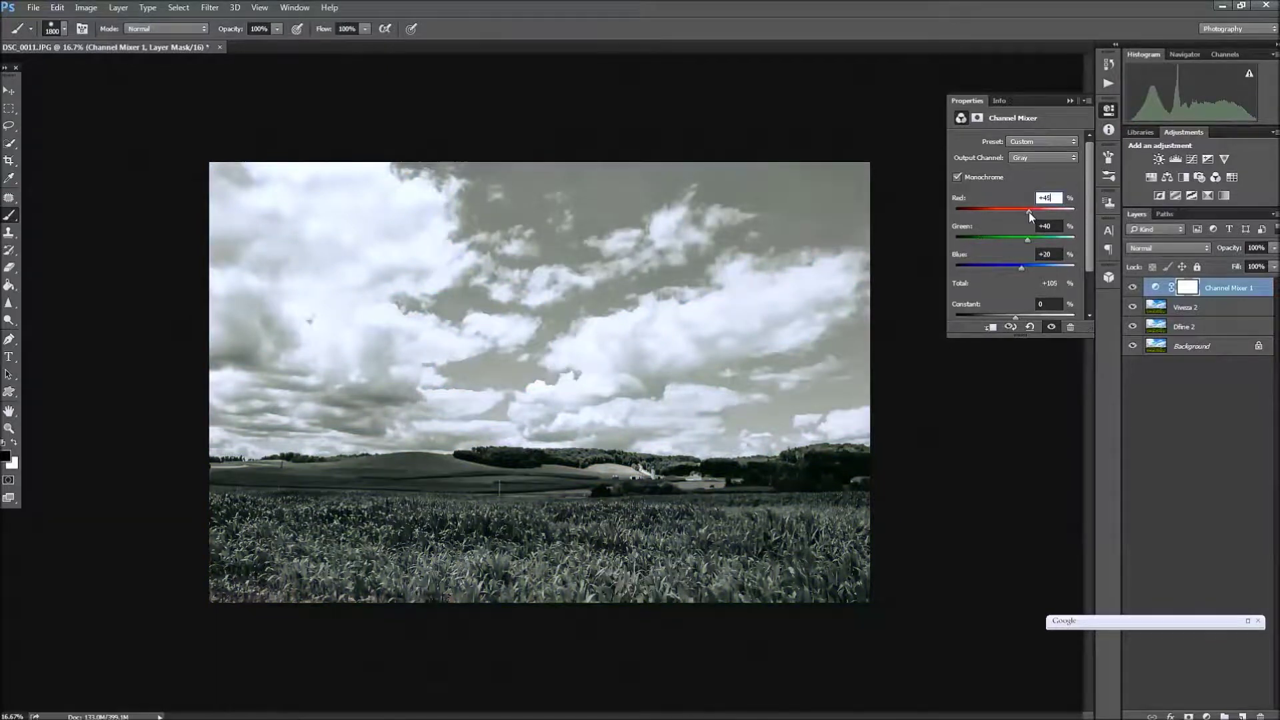
left_click_drag(1029, 212, 1060, 209)
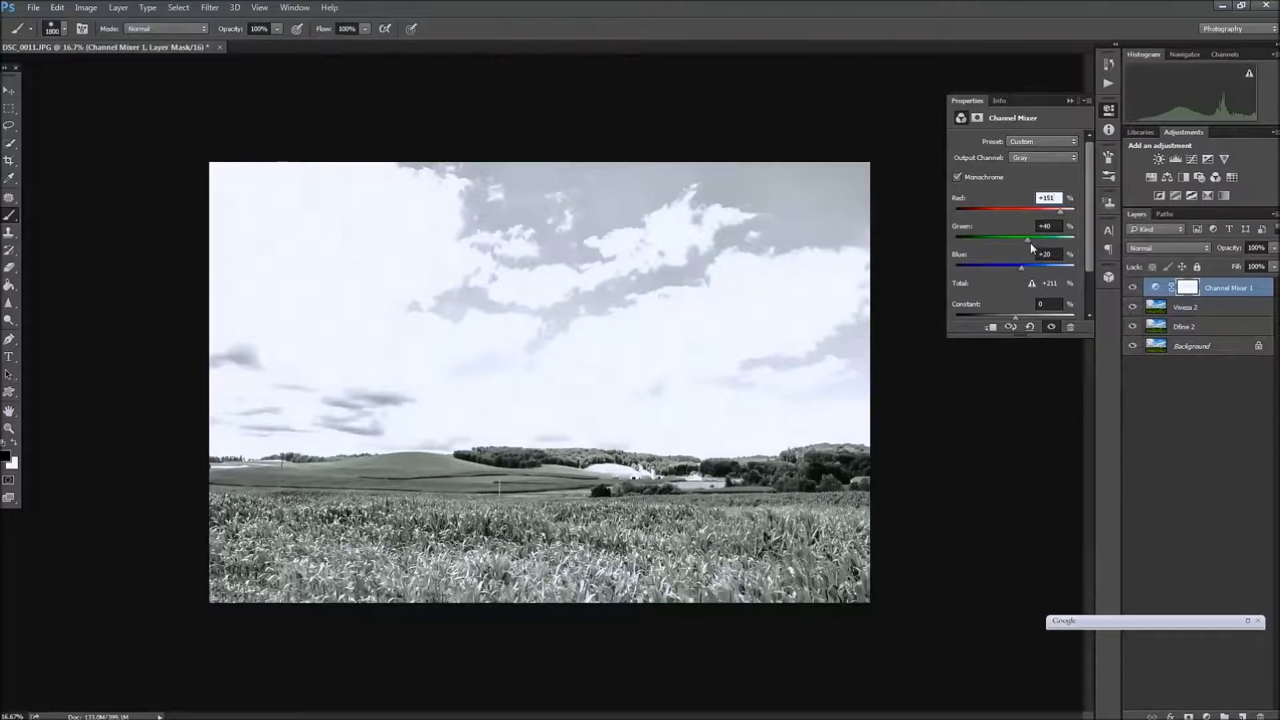
left_click_drag(1026, 240, 954, 267)
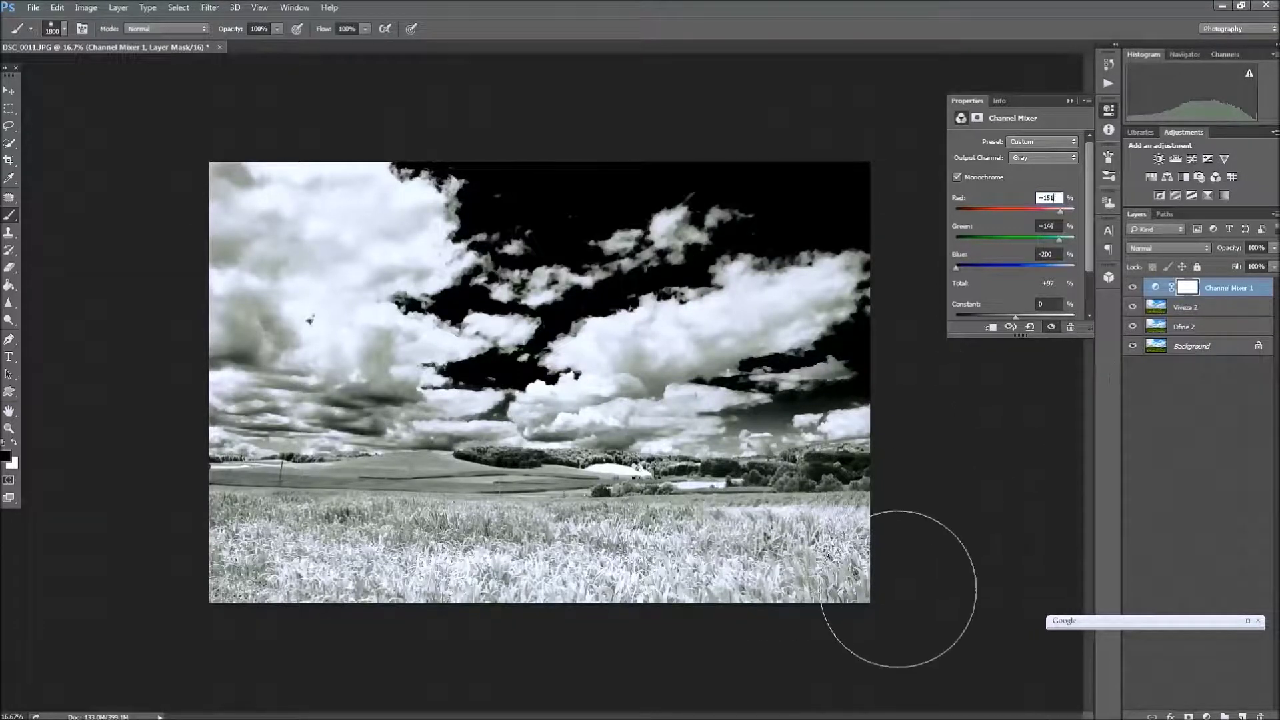
- Paint black on the Channel Mixer mask to restore green across the cornfield, brush 1200
key("bracketleft")
left_click_drag(837, 609, 765, 636)
key("bracketleft")
key("bracketleft")
key("bracketleft")
key("bracketleft")
key("bracketleft")
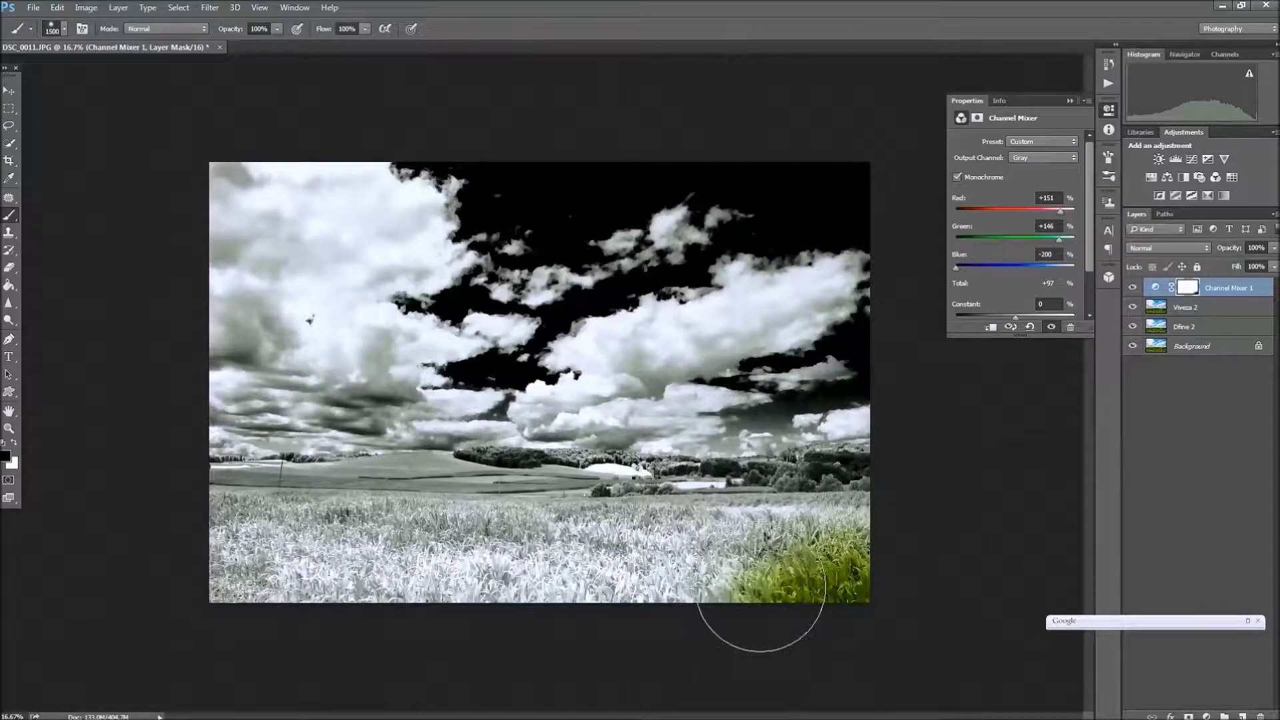
left_click_drag(787, 568, 206, 557)
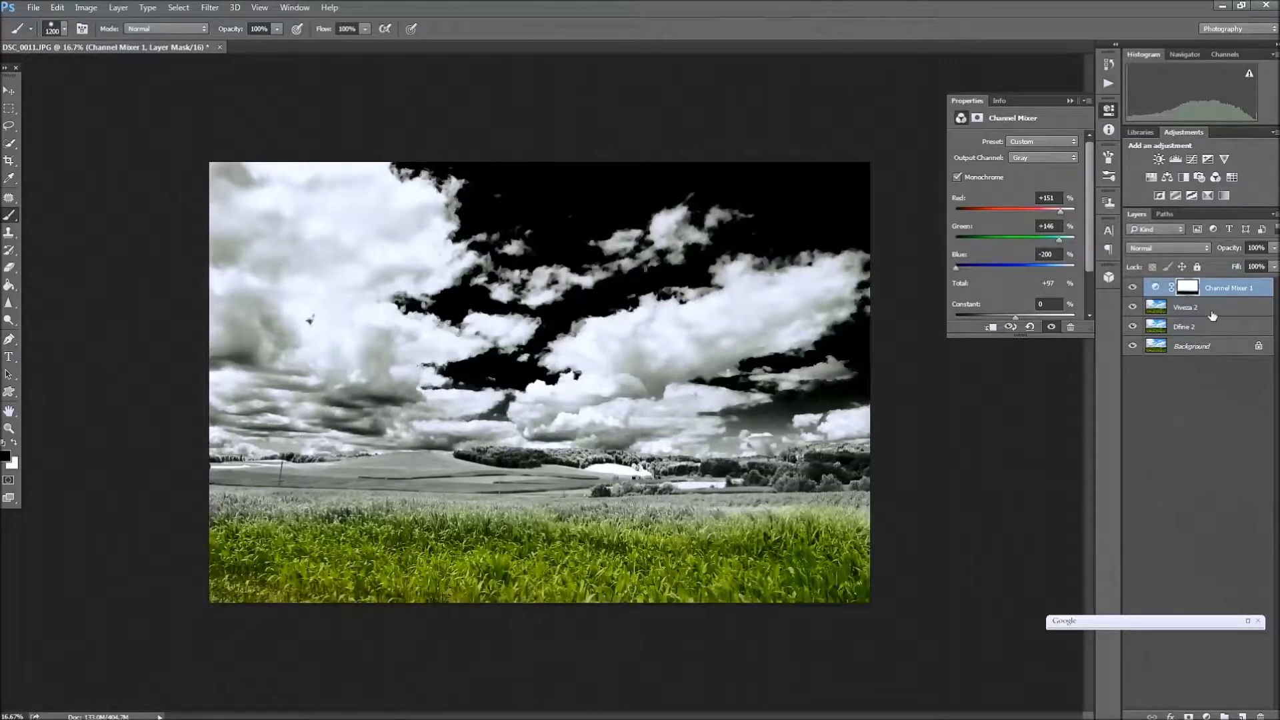
mouse_move(830, 559)
left_mouse_down()
mouse_move(273, 583)
mouse_move(267, 564)
mouse_move(280, 553)
mouse_move(229, 560)
left_mouse_up()
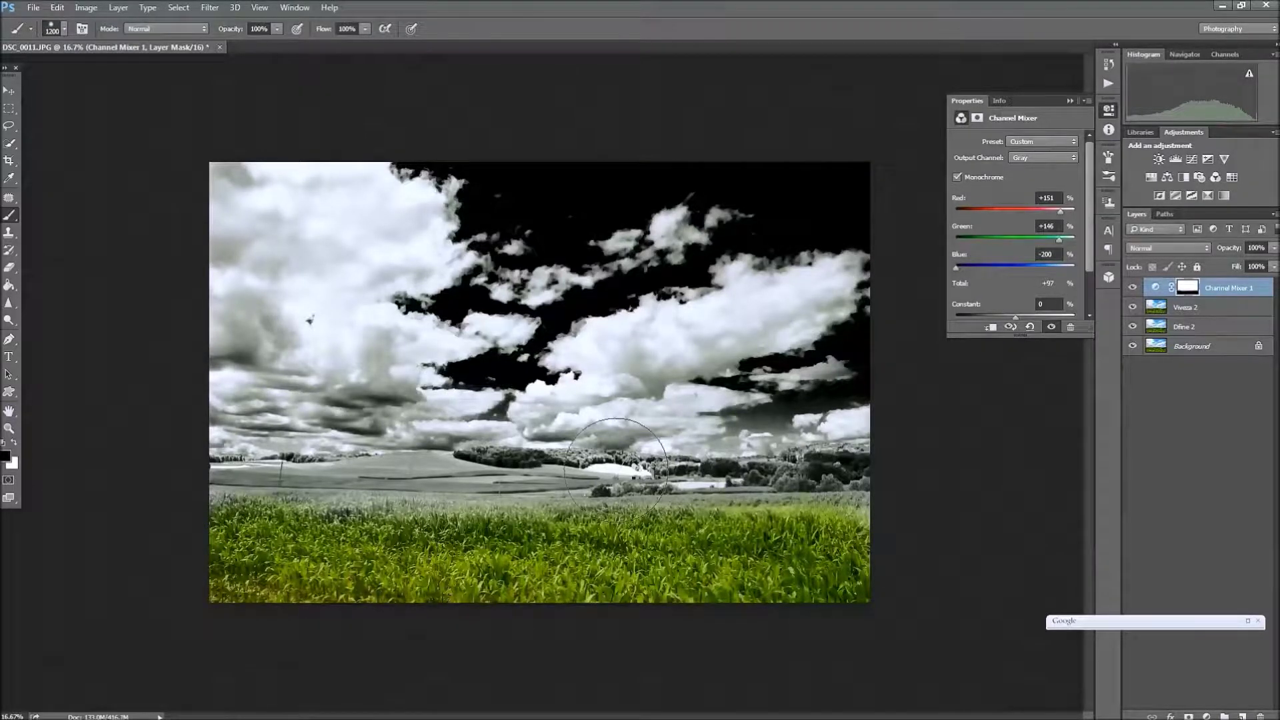
- Restore the yellow patch and green streak near the treeline, then add a Black & White layer
key("bracketleft")
key("bracketleft")
key("bracketleft")
key("bracketleft")
key("bracketleft")
key("bracketleft")
key("bracketleft")
key("bracketleft")
key("bracketleft")
key("bracketleft")
key("bracketleft")
mouse_move(595, 468)
left_mouse_down()
mouse_move(641, 472)
mouse_move(602, 464)
left_mouse_up()
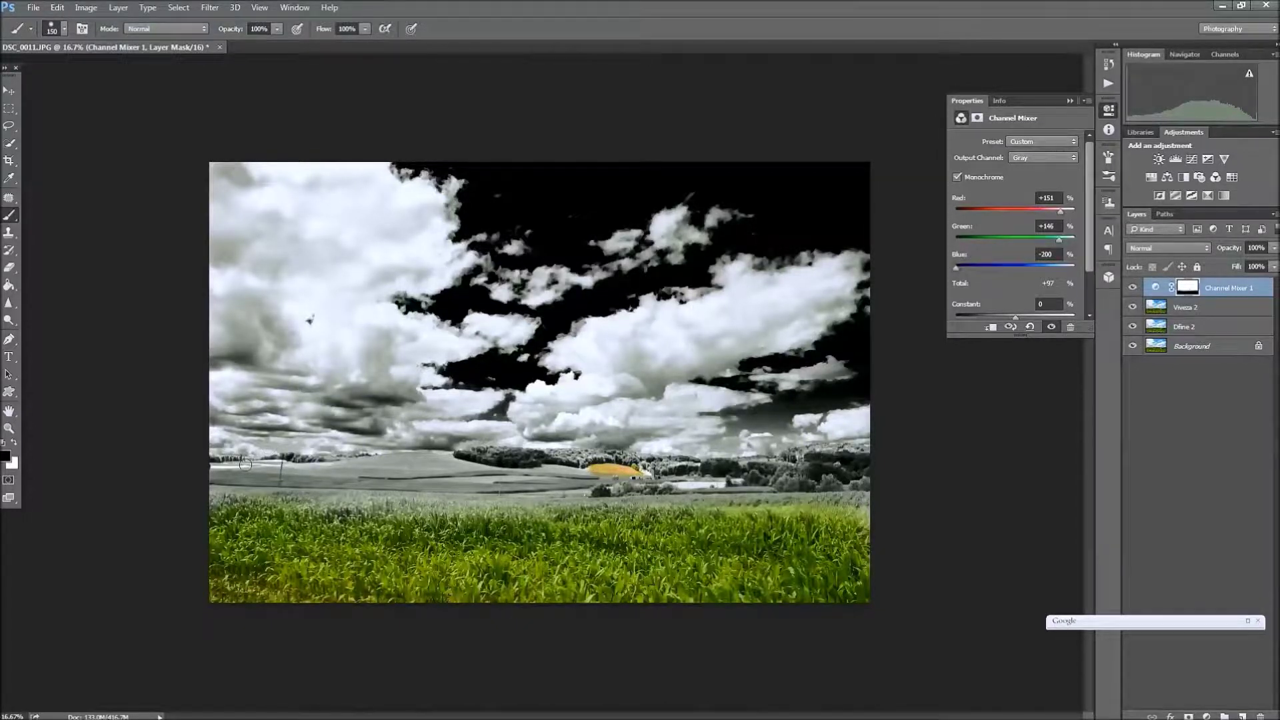
mouse_move(245, 464)
left_mouse_down()
mouse_move(207, 466)
mouse_move(270, 465)
left_mouse_up()
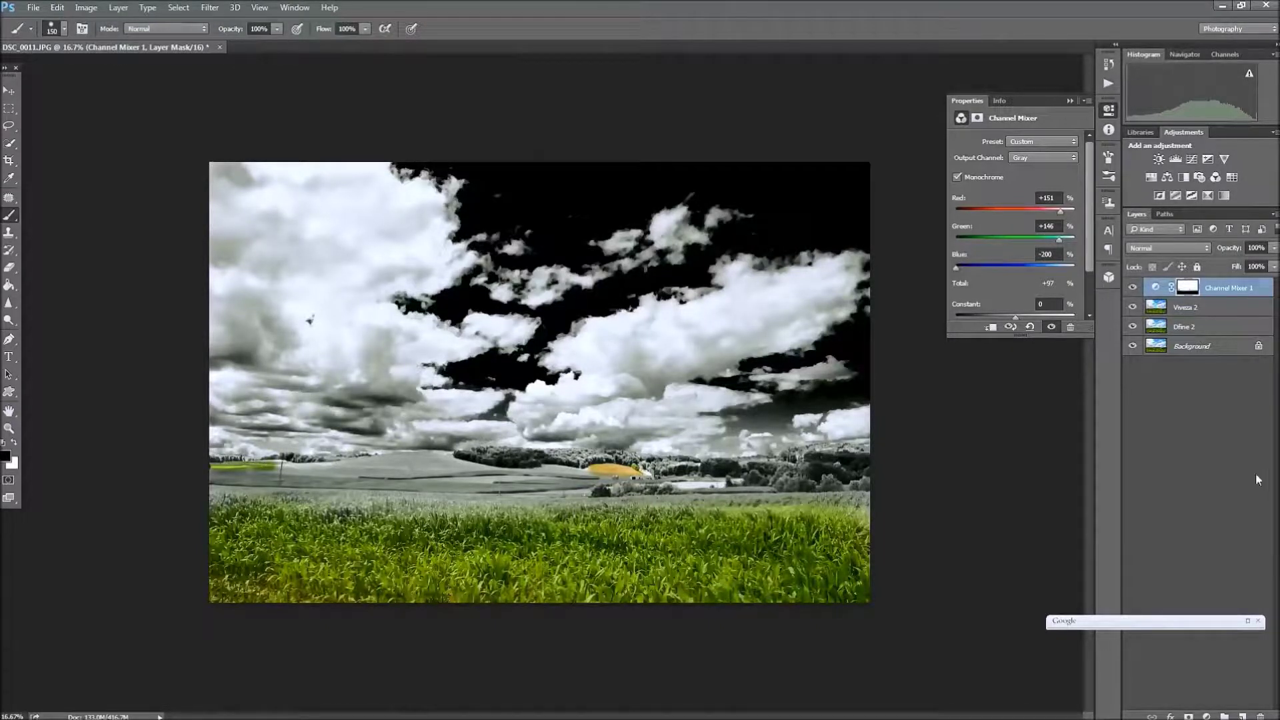
left_click(1185, 178)
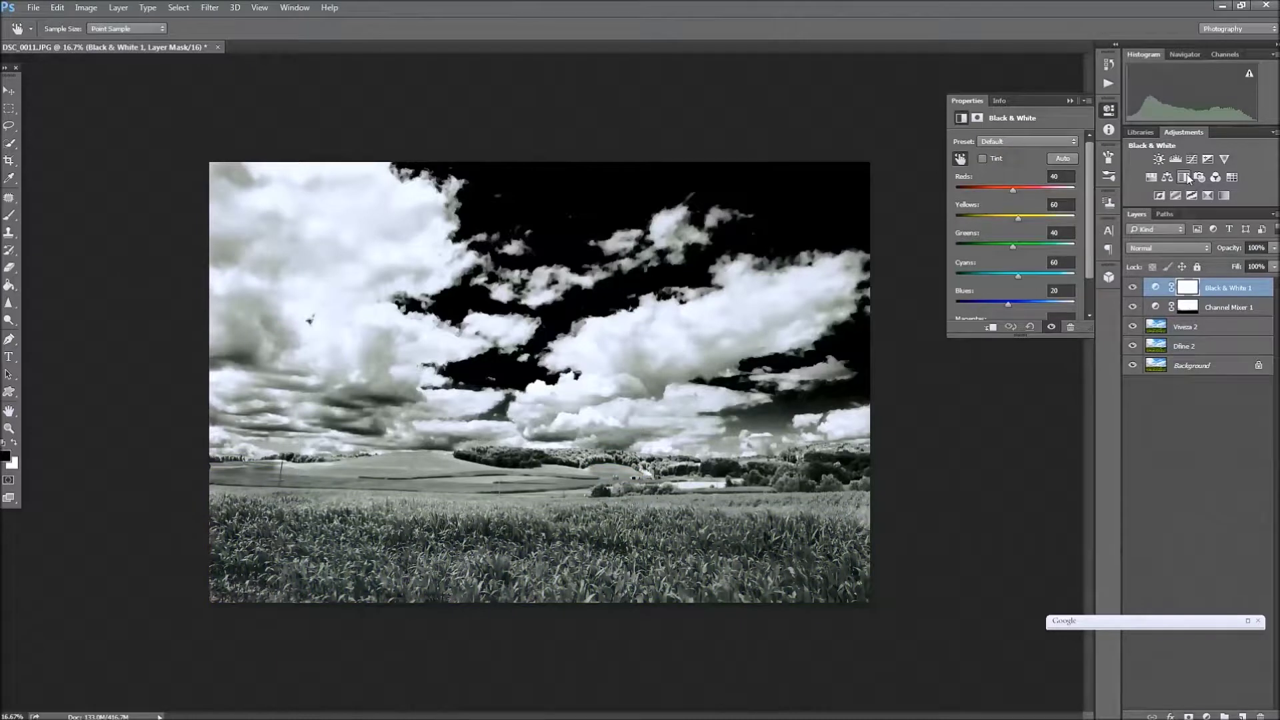
- Compare the Black & White layer on and off, then set Yellows to 120 and Greens to 115
left_click(1133, 288)
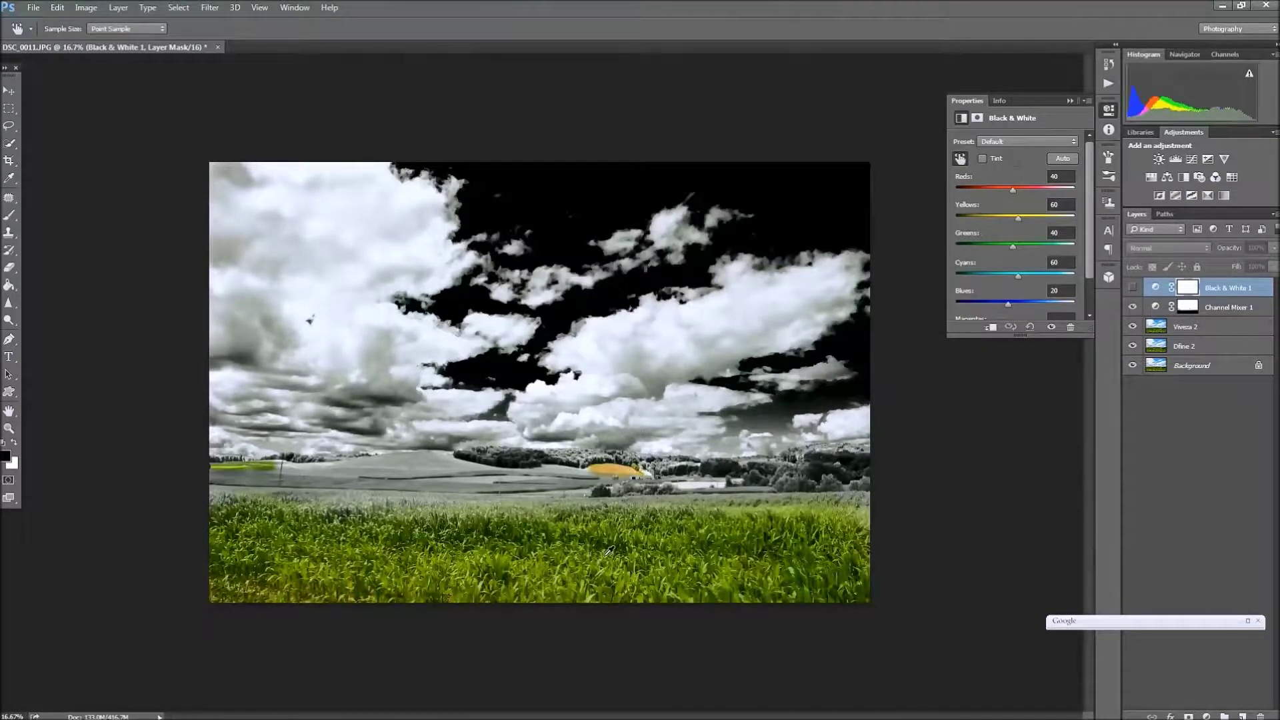
left_click(1133, 288)
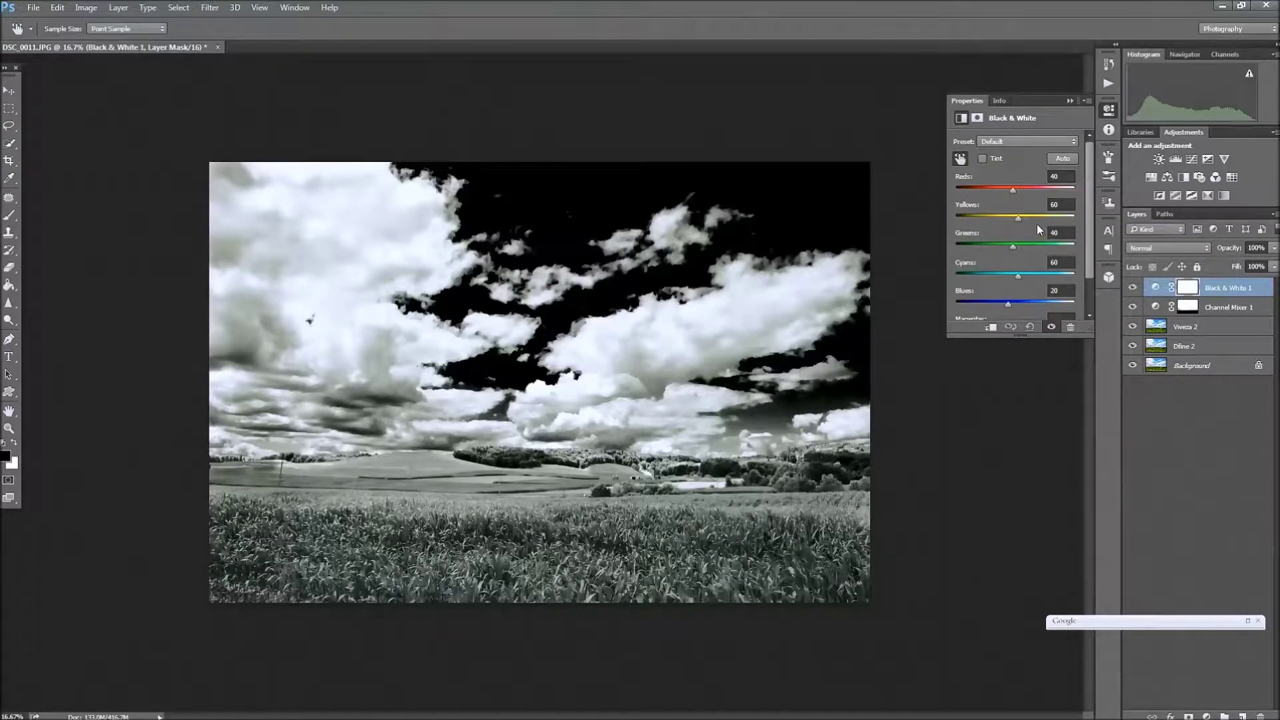
left_click_drag(1020, 219, 1032, 218)
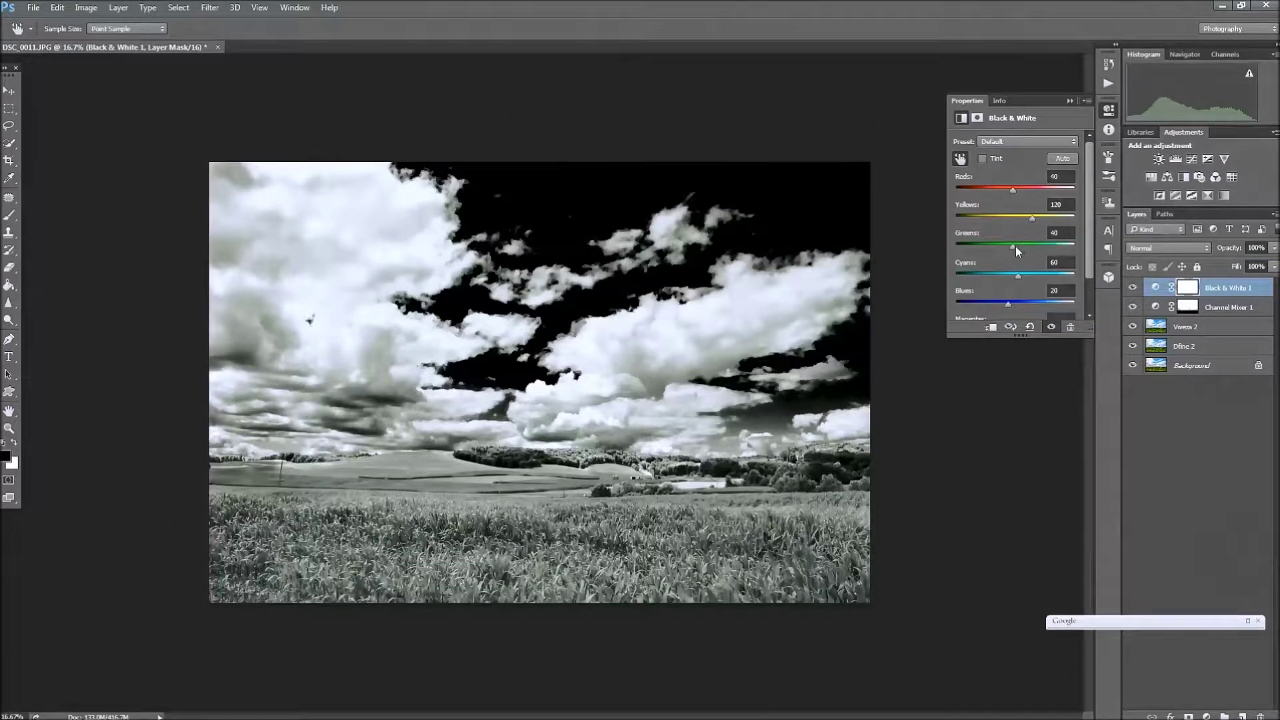
left_click_drag(1028, 249, 1032, 248)
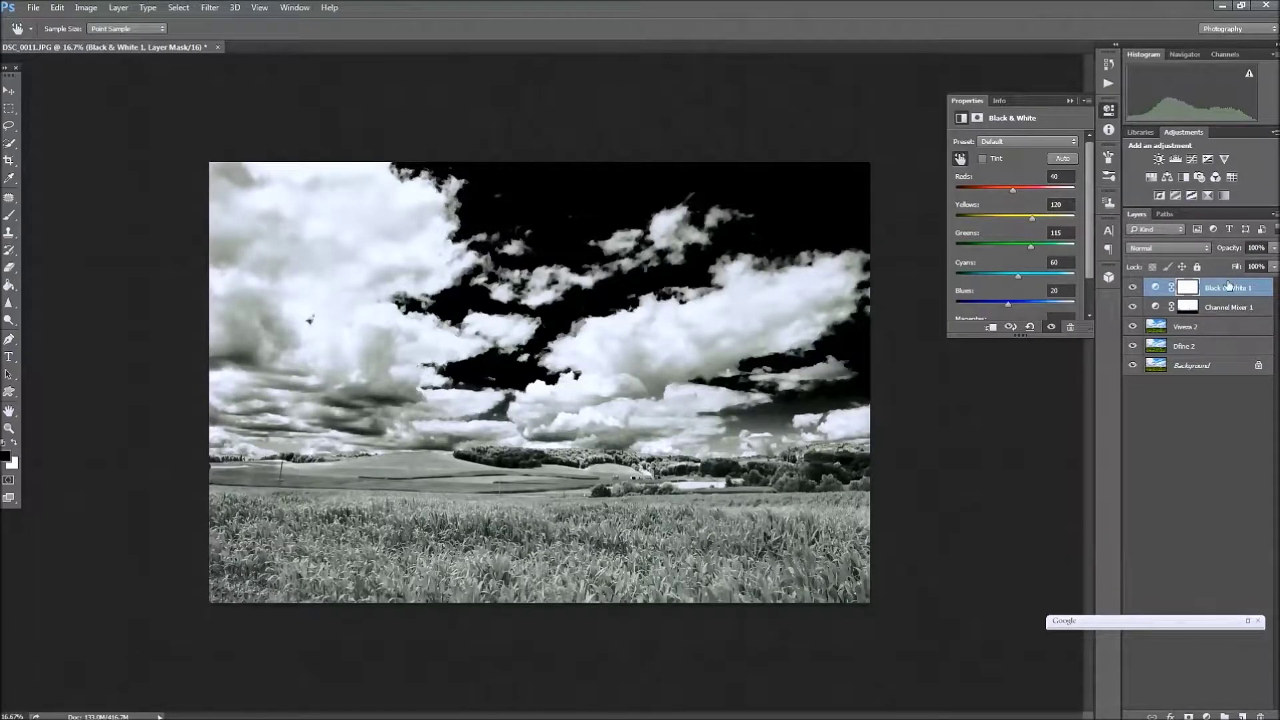
left_click(1211, 346, "shift")
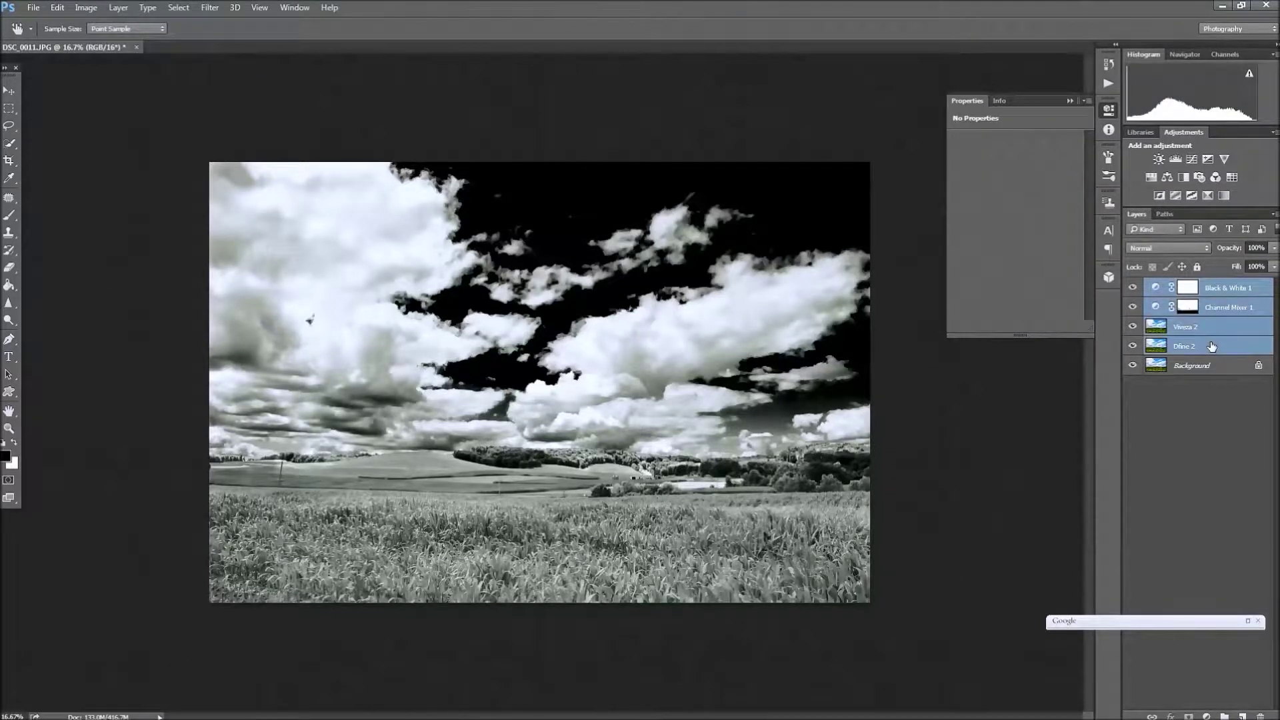
- Group the four edit layers into Group 1 and toggle its visibility to compare with the original
key("ctrl+g")
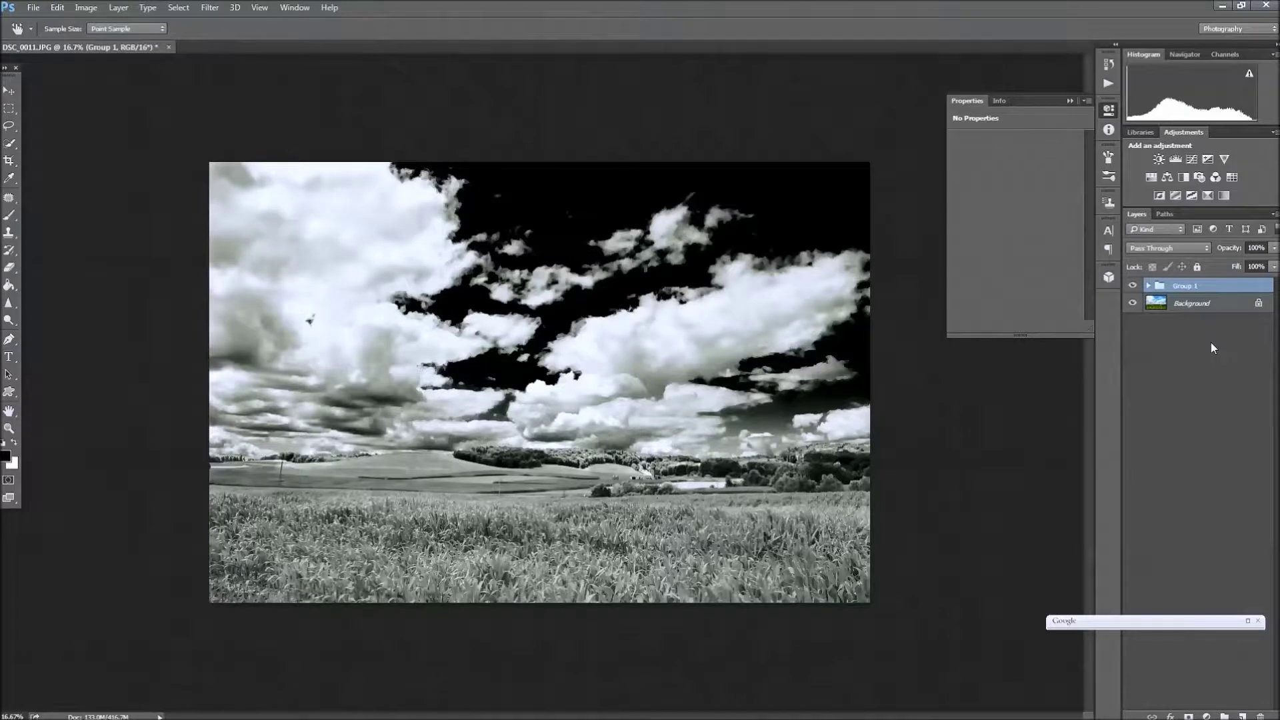
left_click(1132, 286)
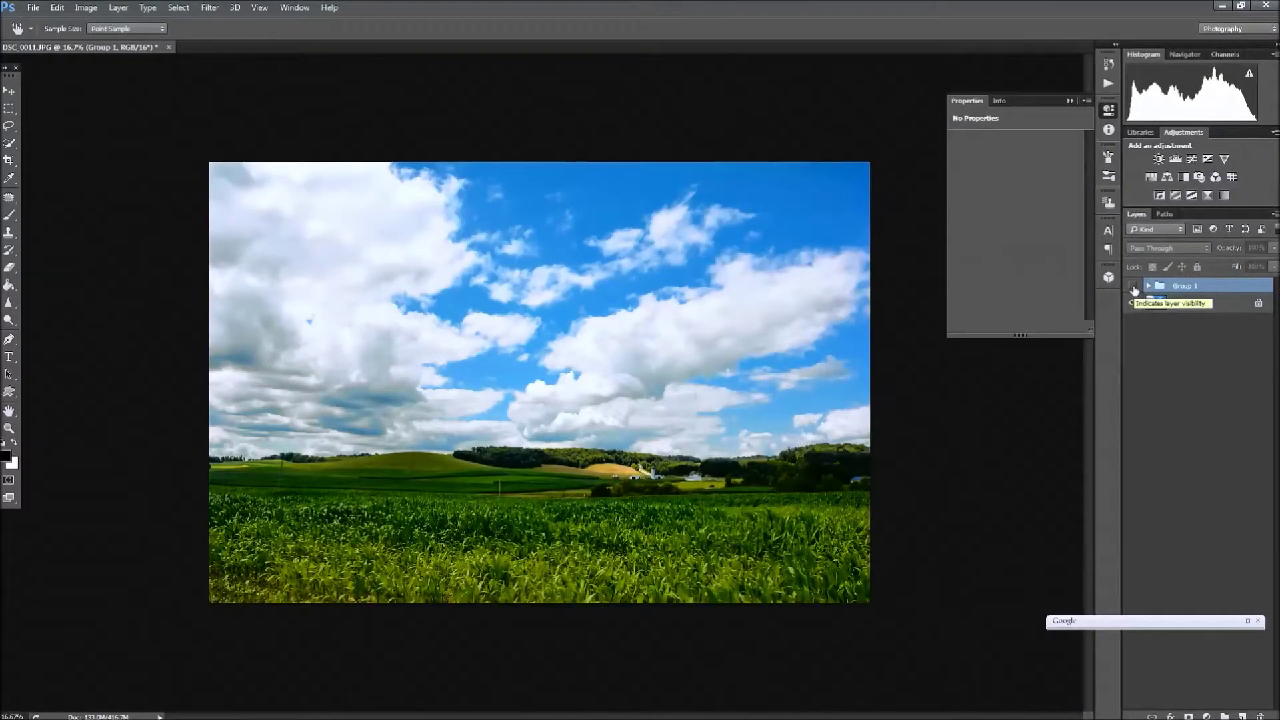
left_click(1133, 286)
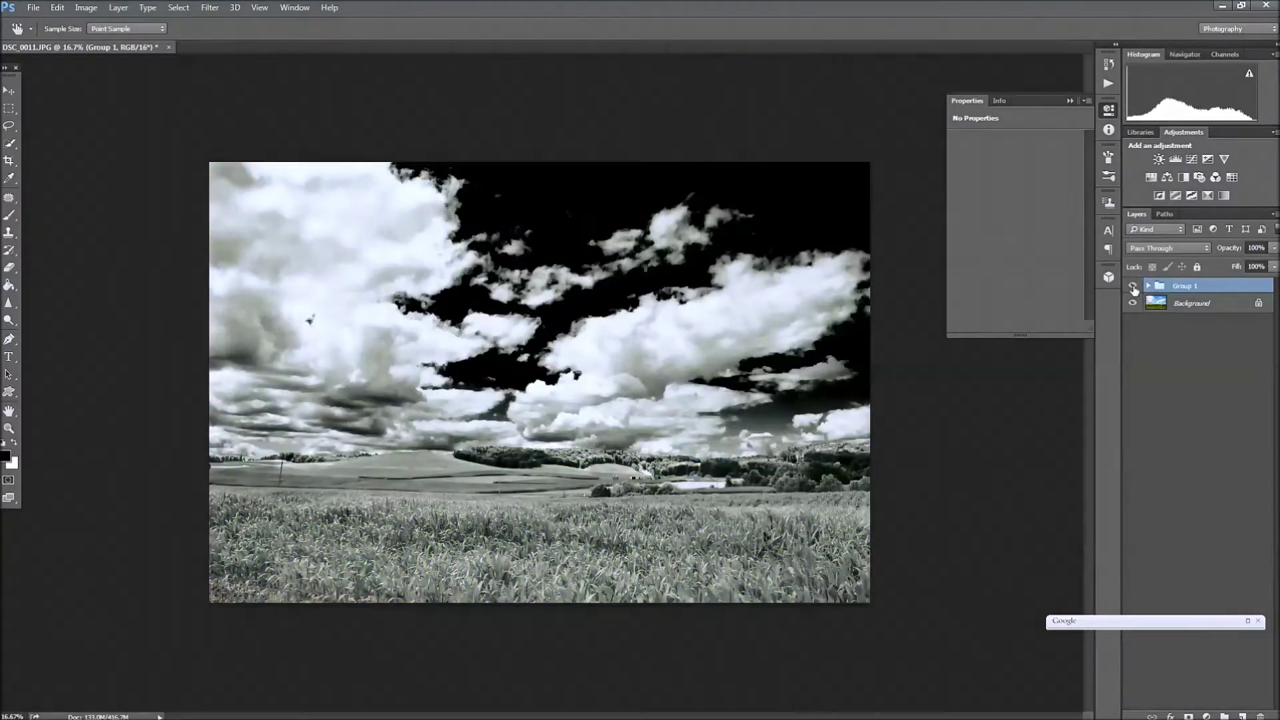